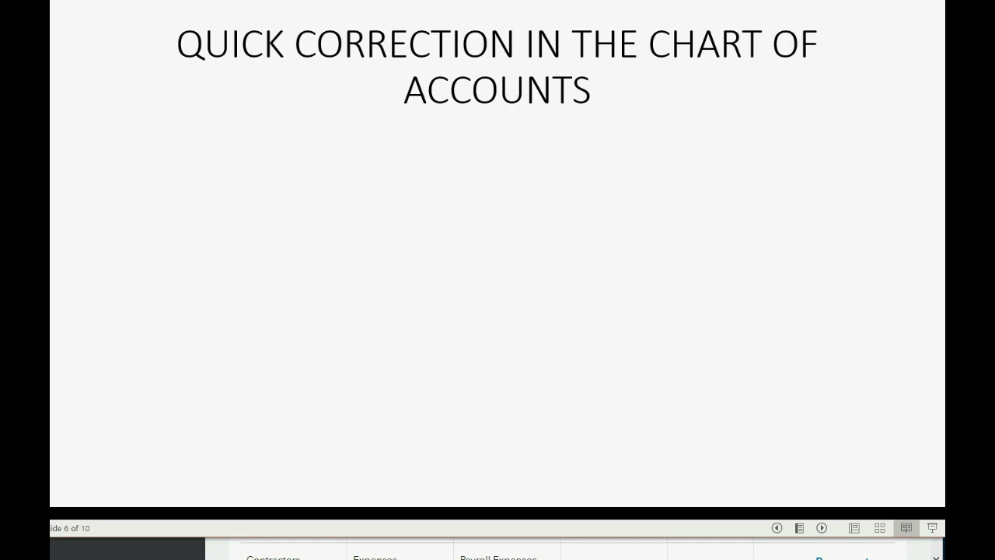
Show both slide bullets: reopen Income from Electrical Work, rename it Income from Heating Repair
key("Right")
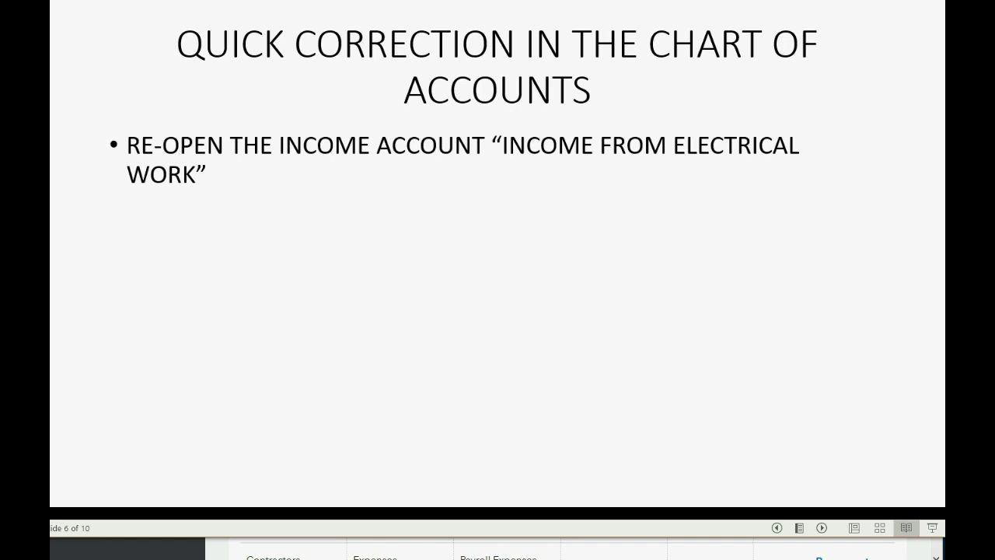
key("Right")
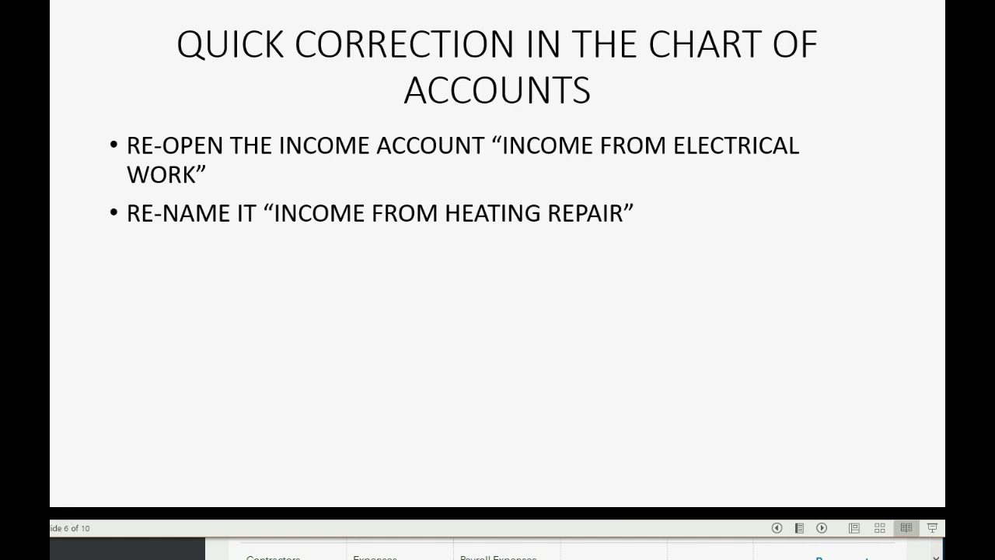
key("super")
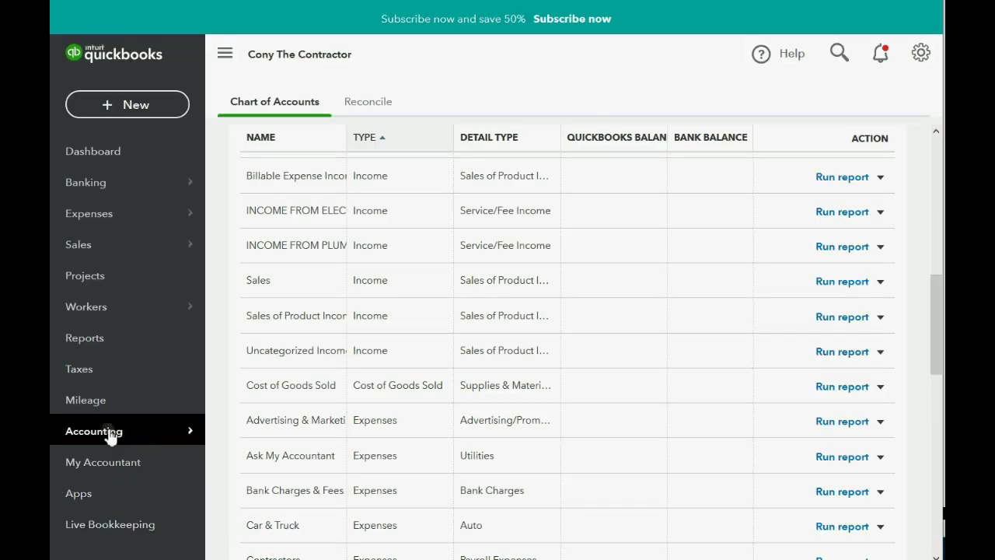
Open the INCOME FROM ELECTRICAL WORK account for editing from the Chart of Accounts
mouse_move(104, 437)
left_click(243, 434)
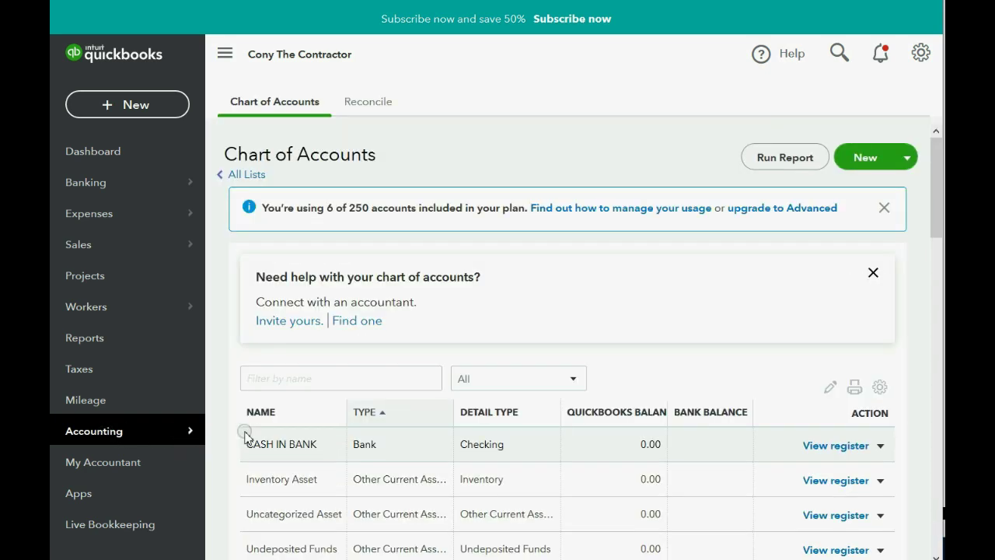
scroll(277, 400, "down", 4)
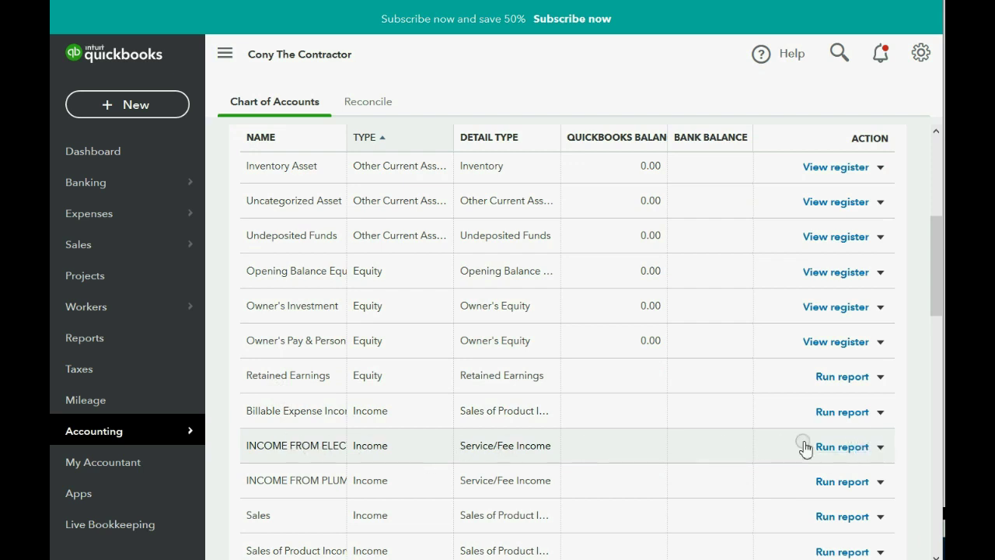
left_click(880, 447)
left_click(822, 476)
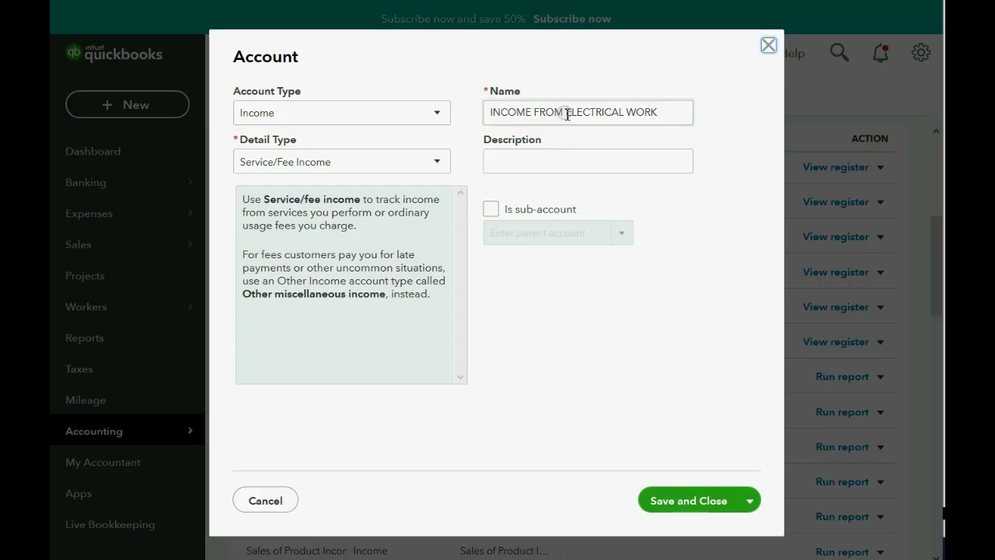
Change ELECTRICAL WORK to HEATING REPAIR in the name, save, and advance the presentation slide
left_click_drag(565, 117, 699, 130)
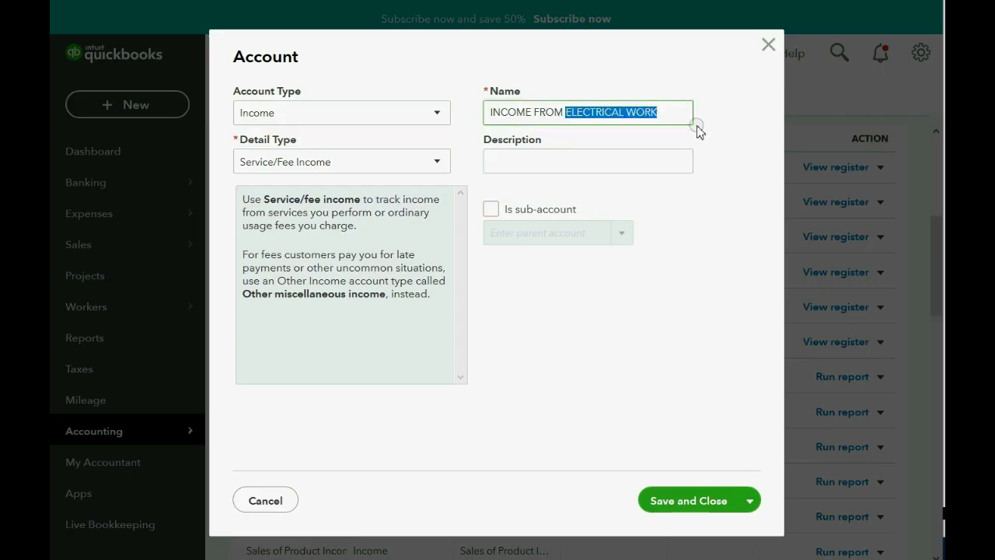
type("HEATING RE")
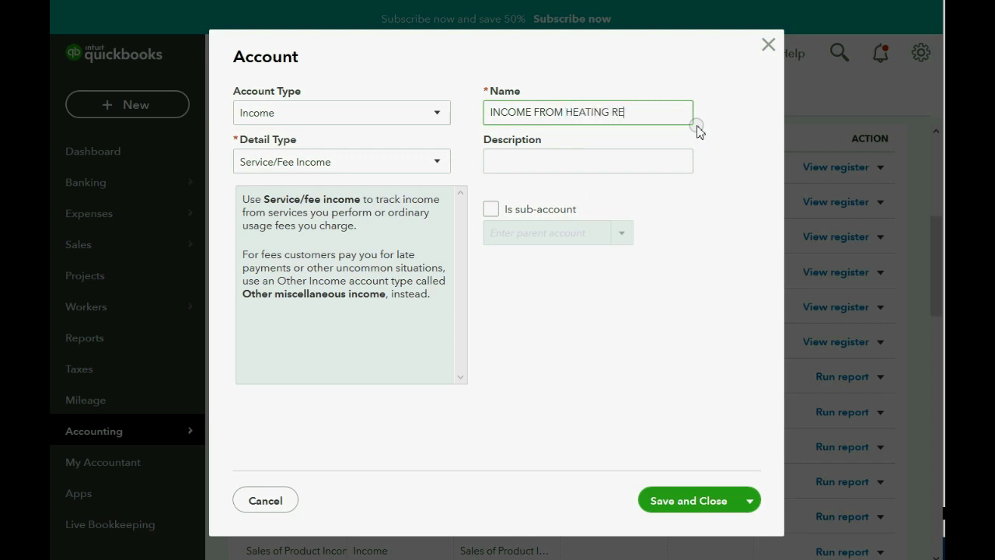
type("PAIR")
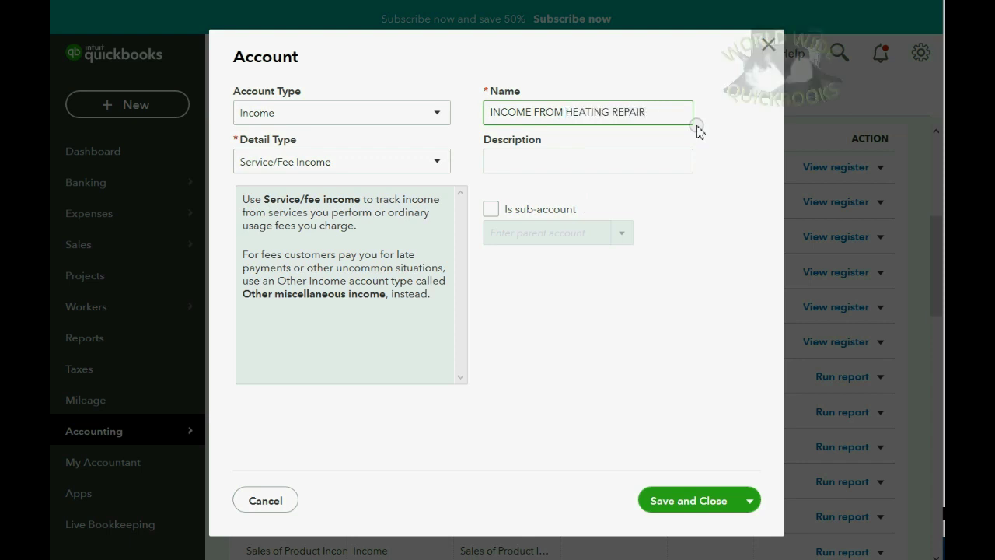
left_click(700, 500)
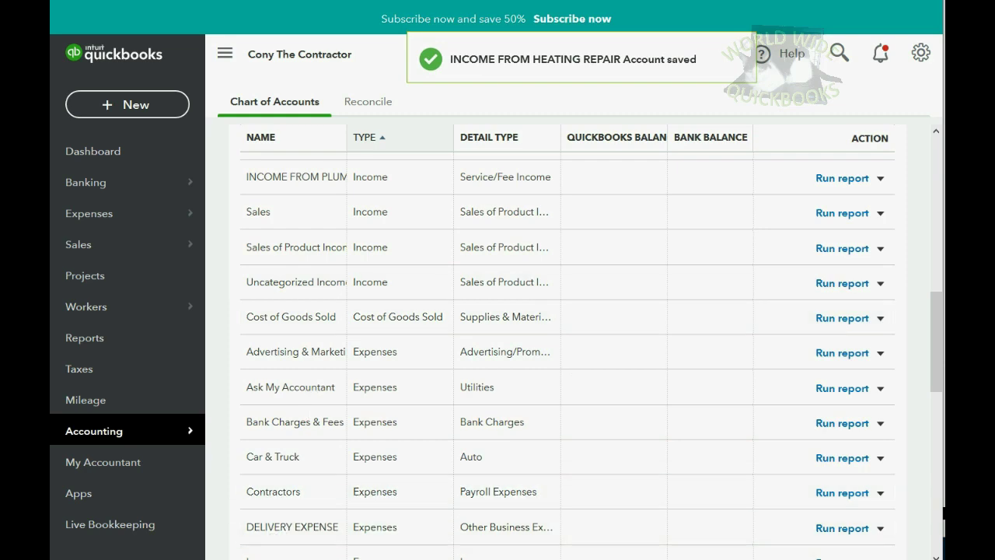
key("alt+Tab")
left_click(325, 460)
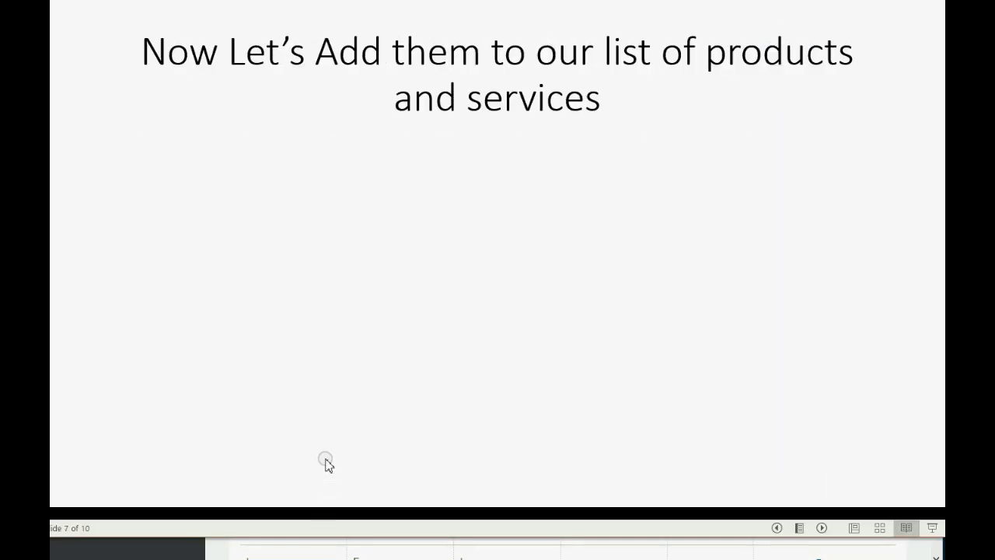
Reveal the table of service items with their income accounts, then return to QuickBooks
left_click(322, 457)
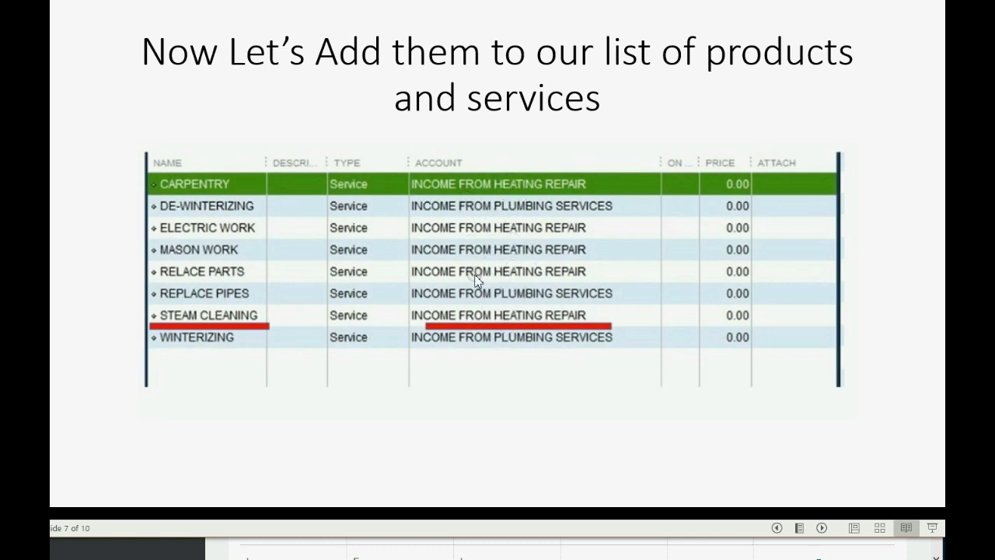
left_click(502, 244)
mouse_move(283, 548)
left_click(284, 549)
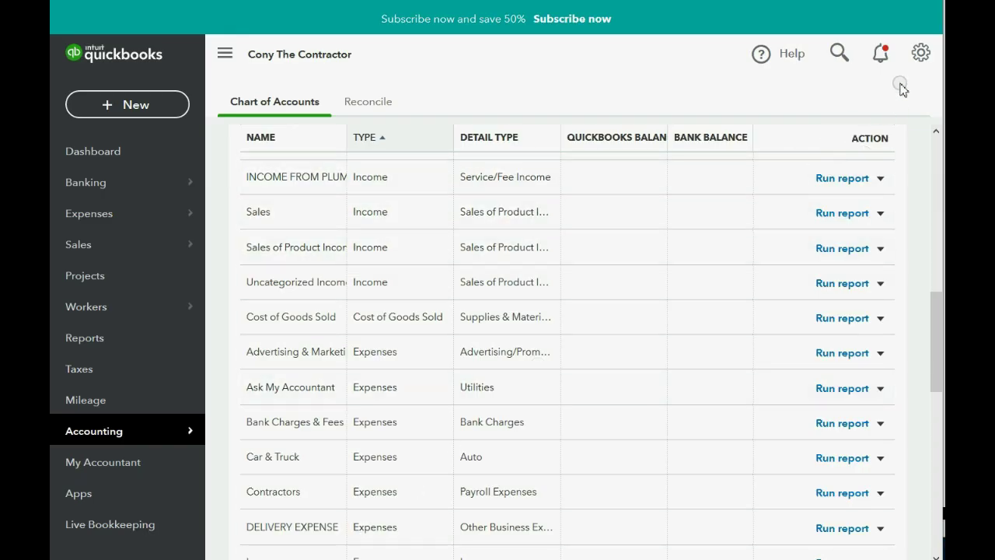
Open Products and Services from the gear menu's Lists, showing only Hours and Sales
left_click(920, 54)
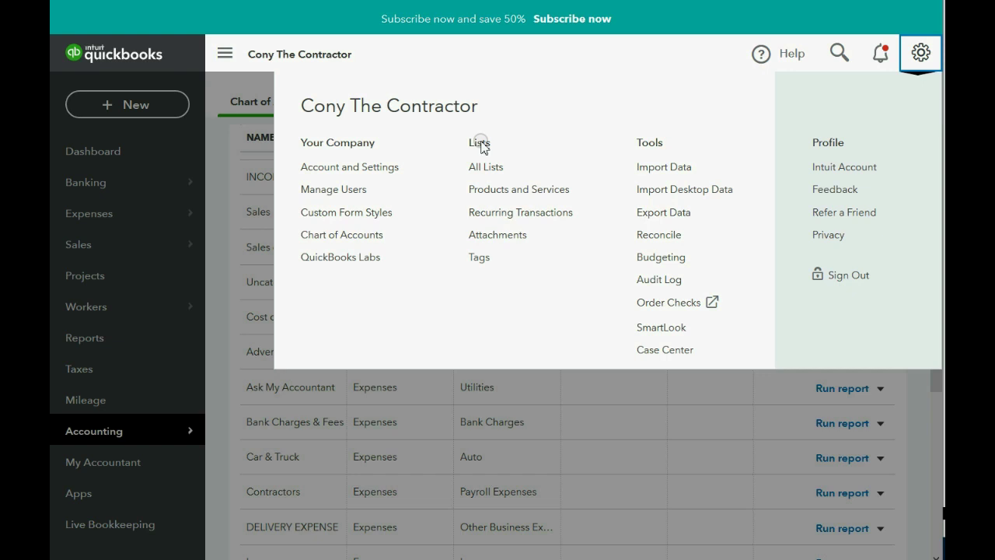
left_click(497, 198)
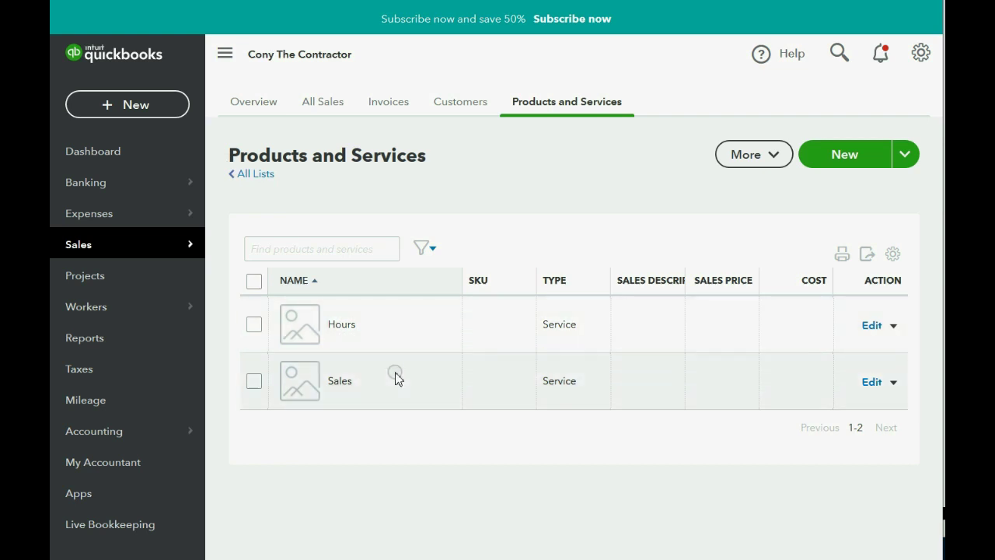
left_click(852, 156)
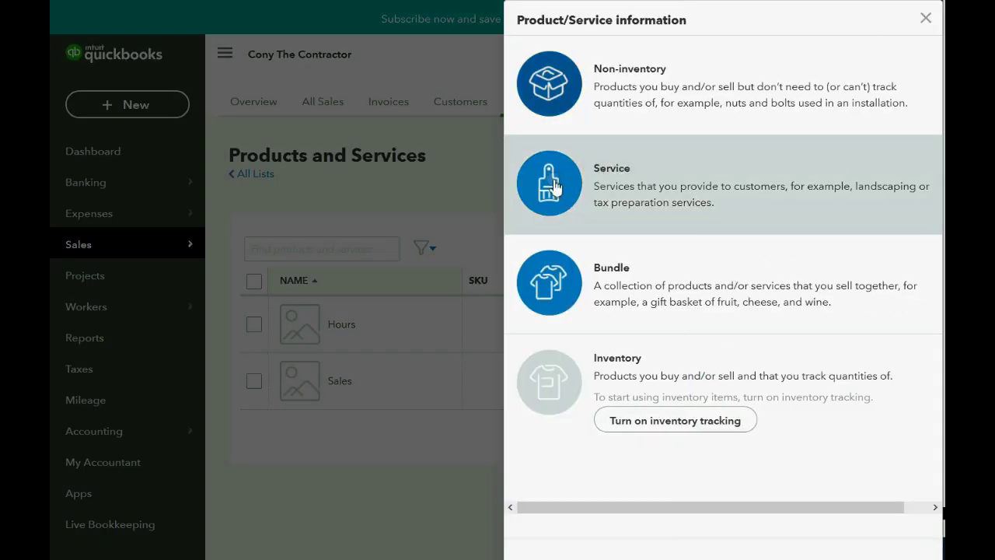
Create a new Service item named DE-WINTERIZING, checking the reference slide
left_click(554, 185)
left_click(554, 125)
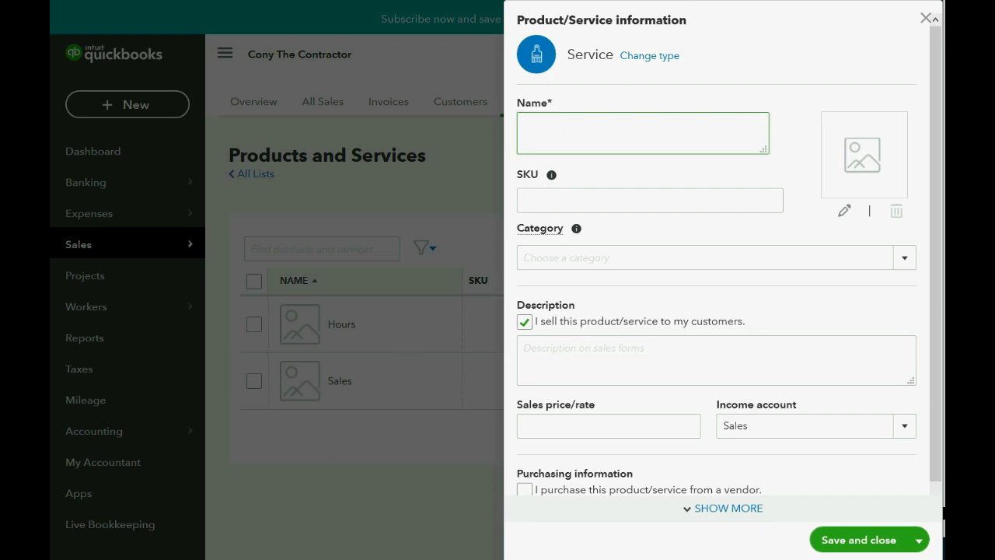
key("alt+Tab")
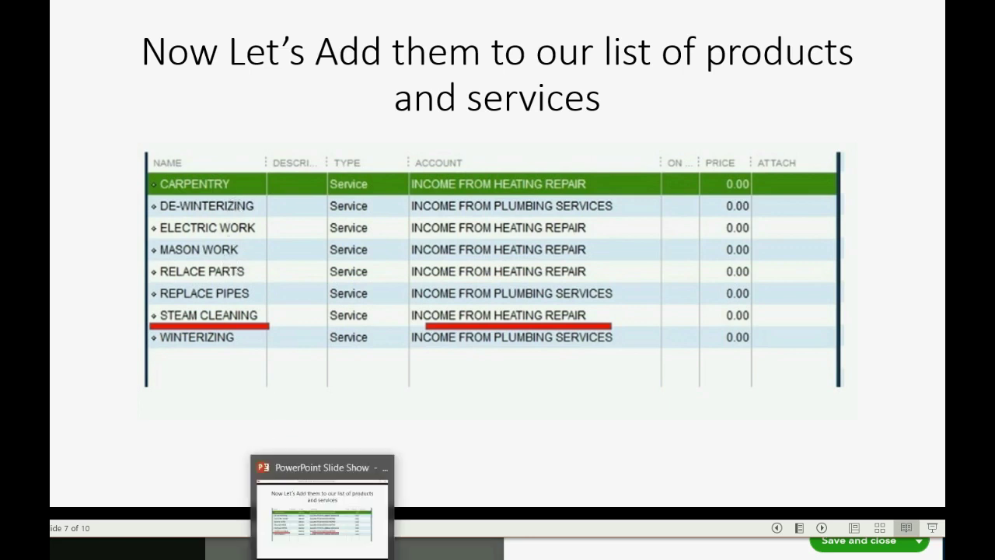
left_click(310, 553)
left_click(344, 510)
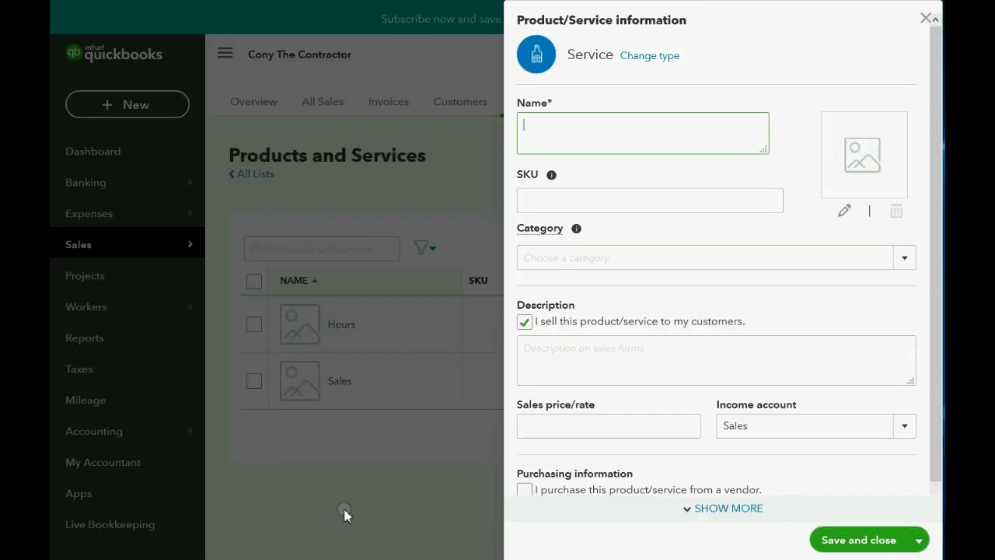
type("DE-W")
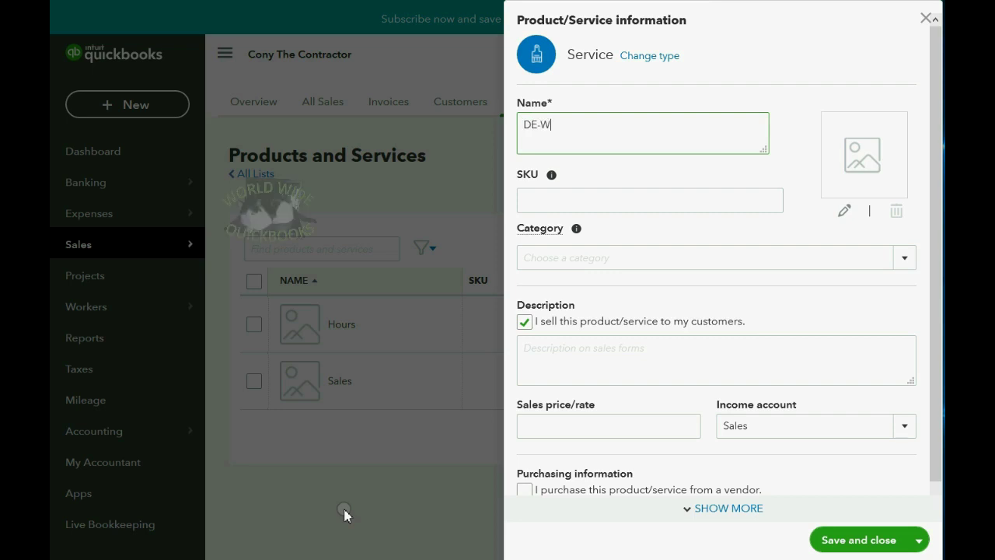
type("INTERIZING")
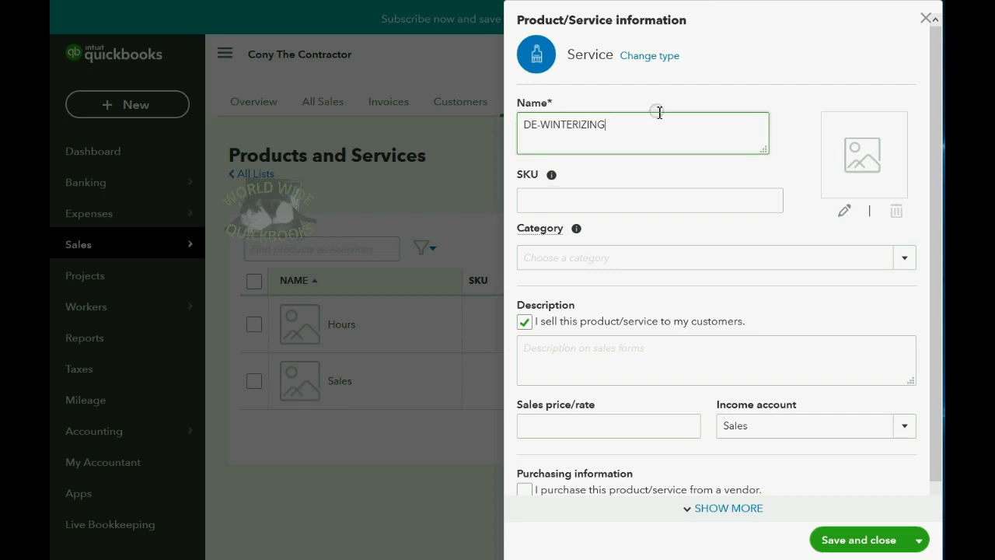
Set its income account to INCOME FROM PLUMBING WORK and save the service
left_click(906, 430)
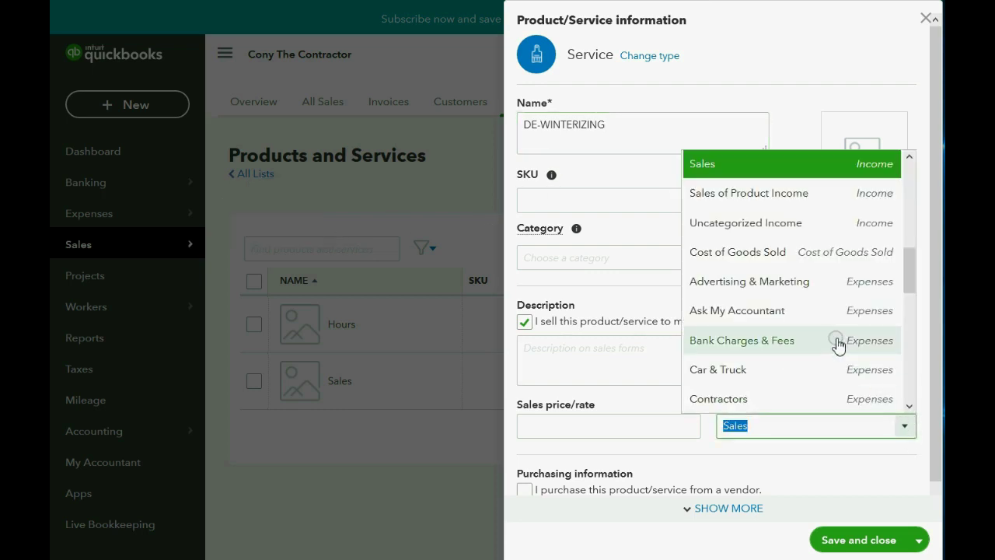
scroll(837, 344, "up", 1)
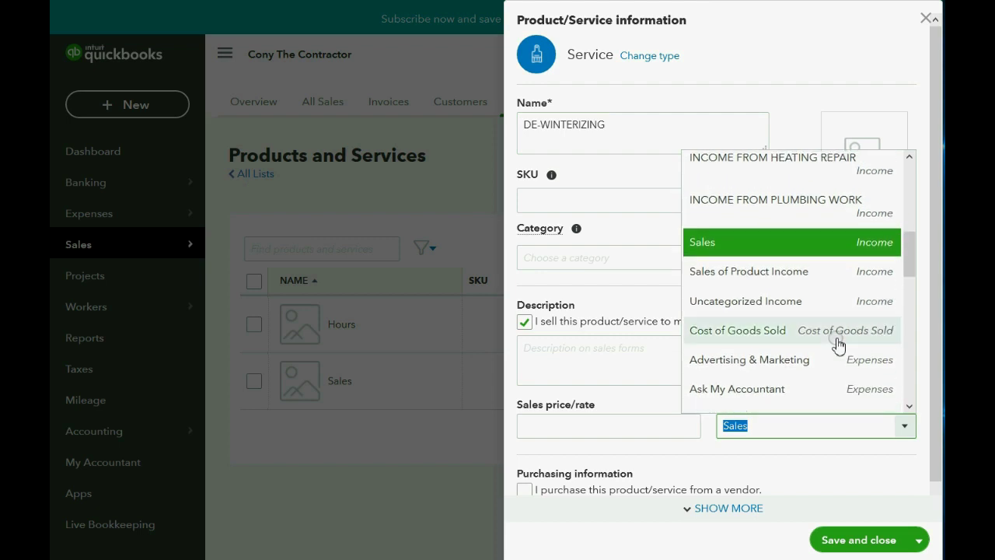
left_click(802, 207)
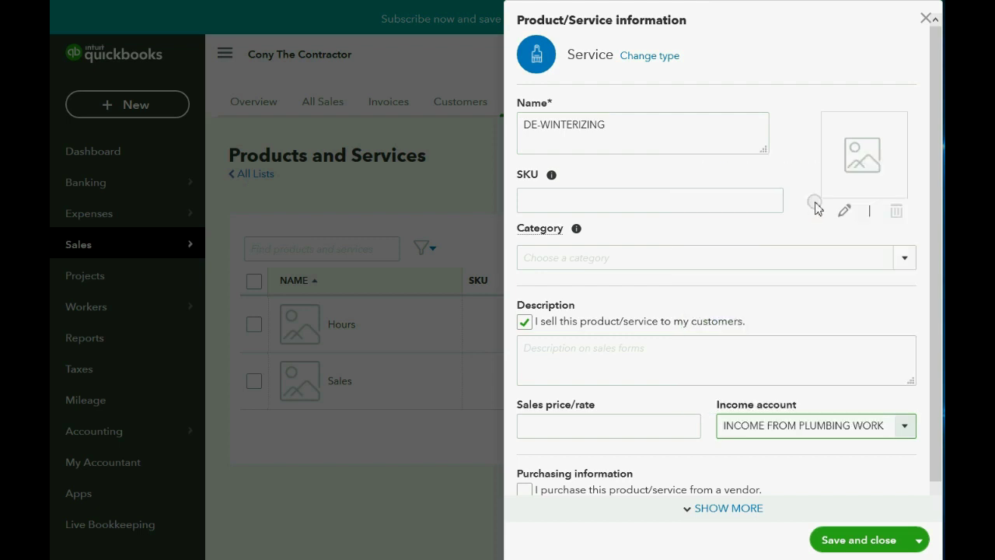
left_click(849, 544)
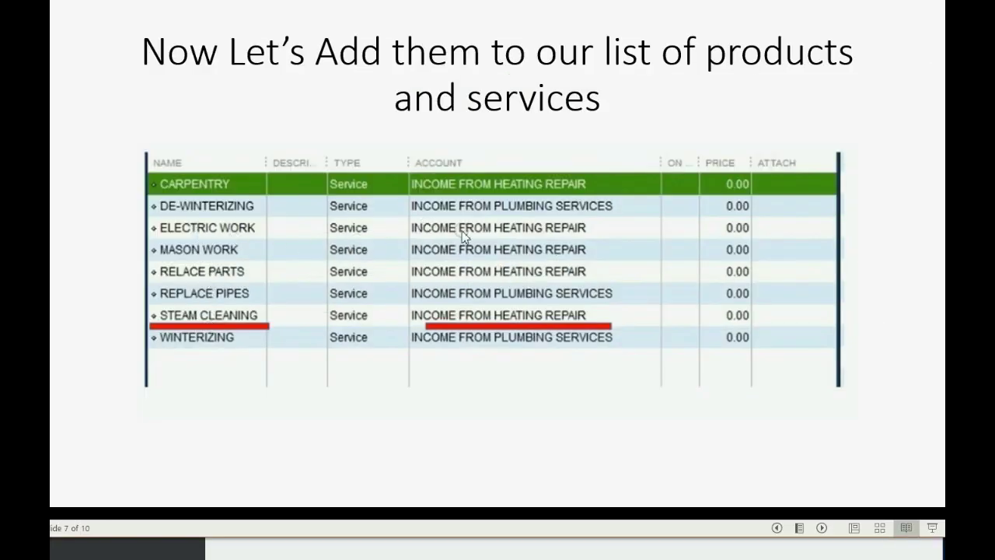
Start a new Service item named ELECTRICAL WORK
mouse_move(258, 549)
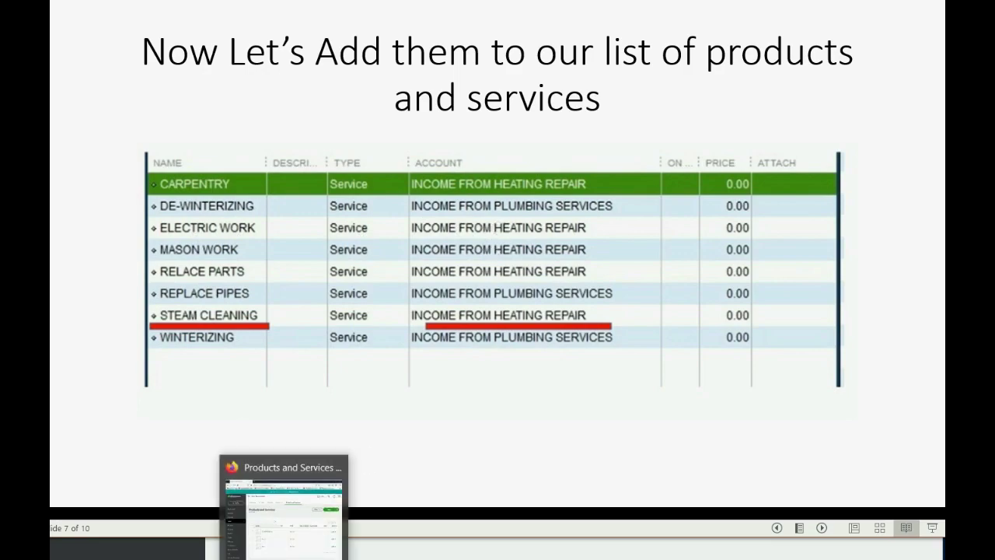
left_click(284, 499)
left_click(845, 156)
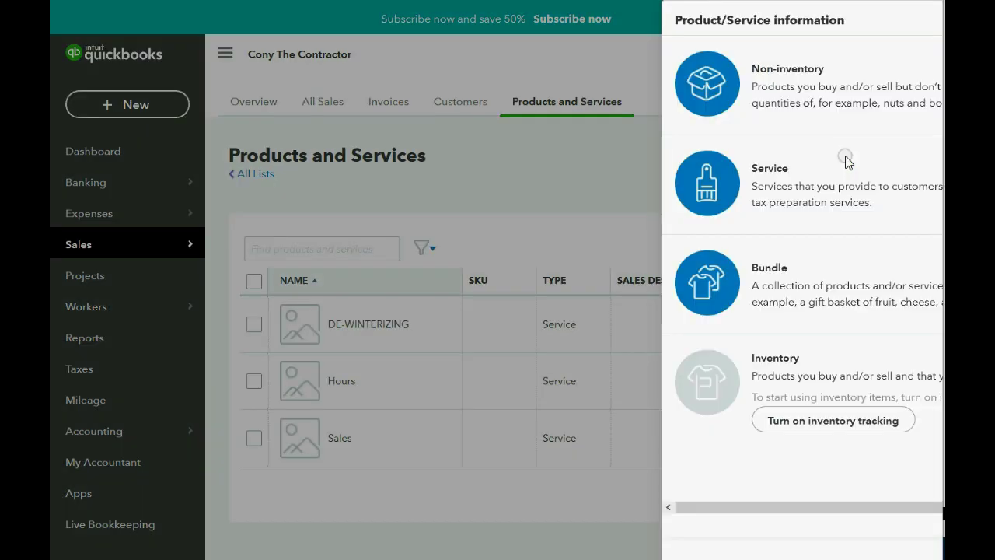
left_click(563, 179)
left_click(614, 134)
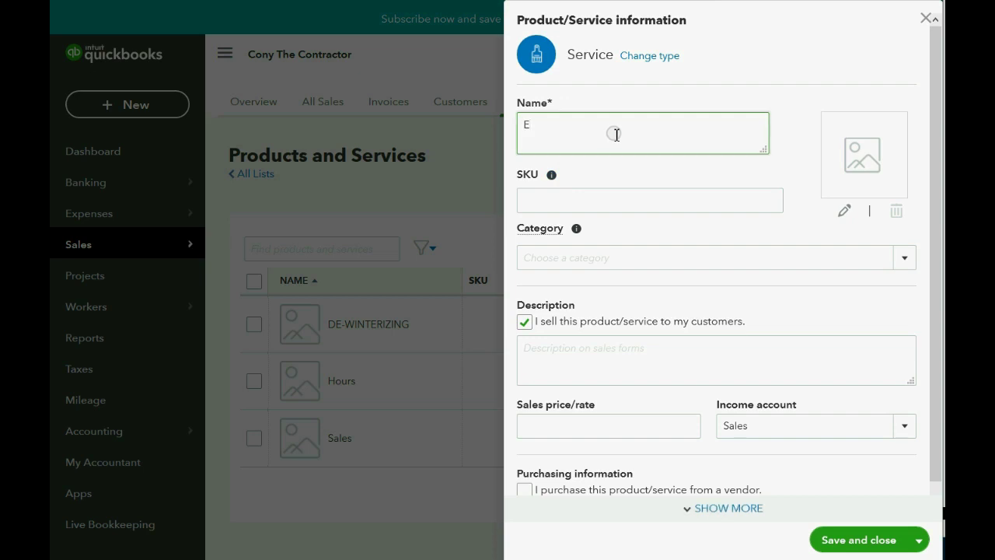
type("ELECTRICAL WORK")
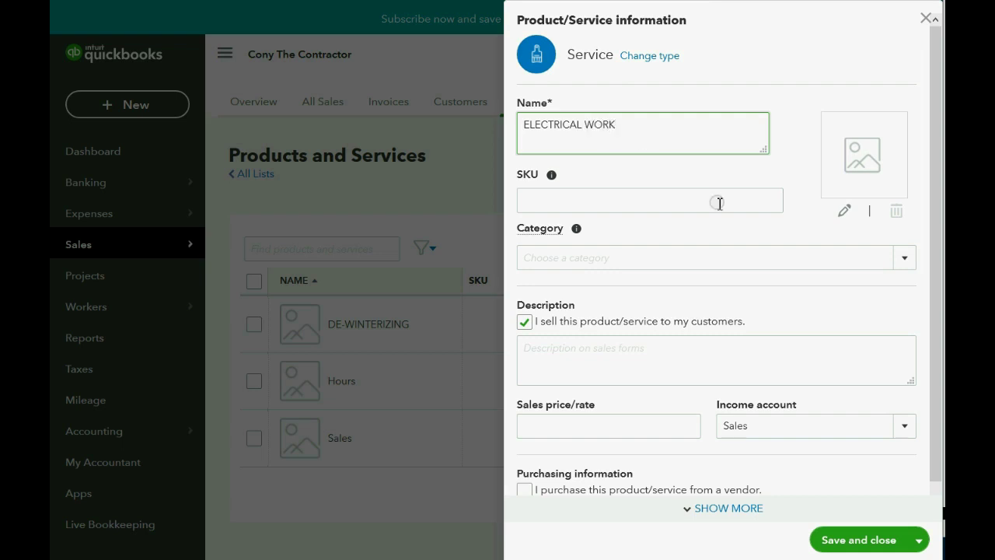
Assign INCOME FROM HEATING REPAIR as its income account and save and close
left_click(904, 425)
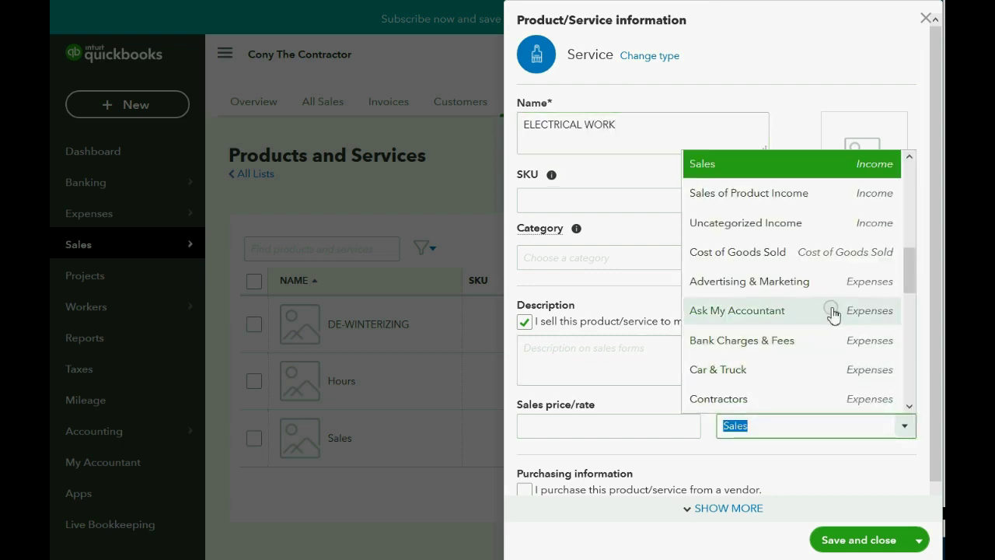
scroll(826, 355, "up", 2)
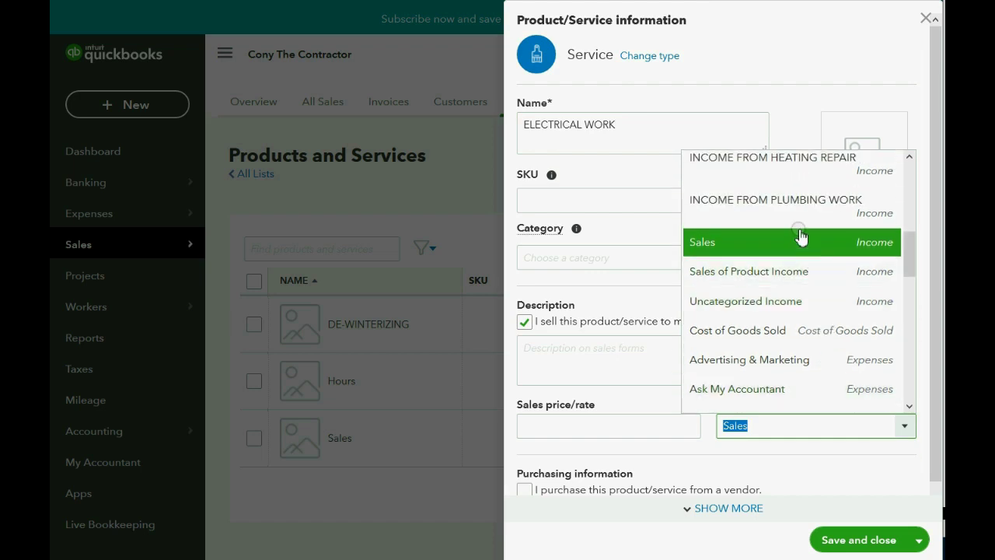
left_click(787, 158)
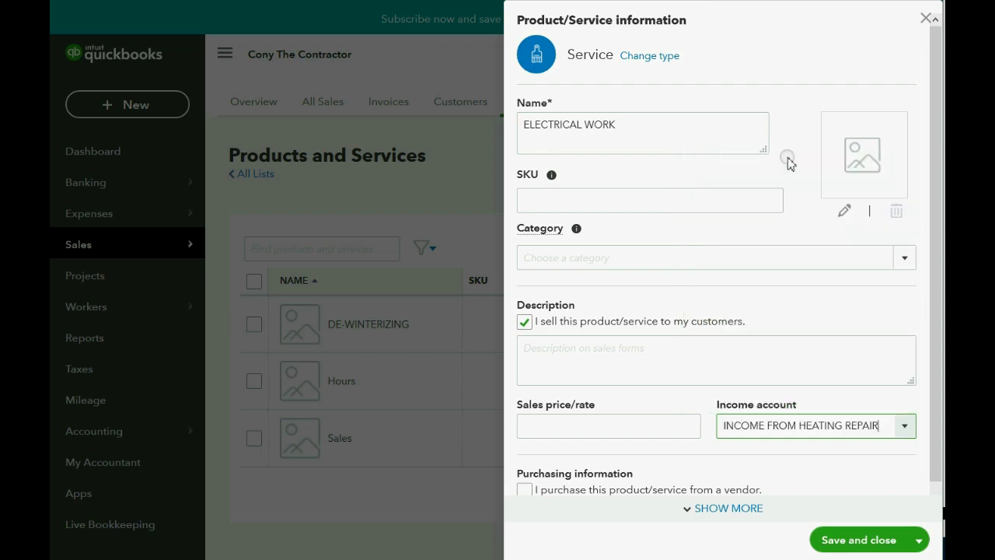
left_click(847, 542)
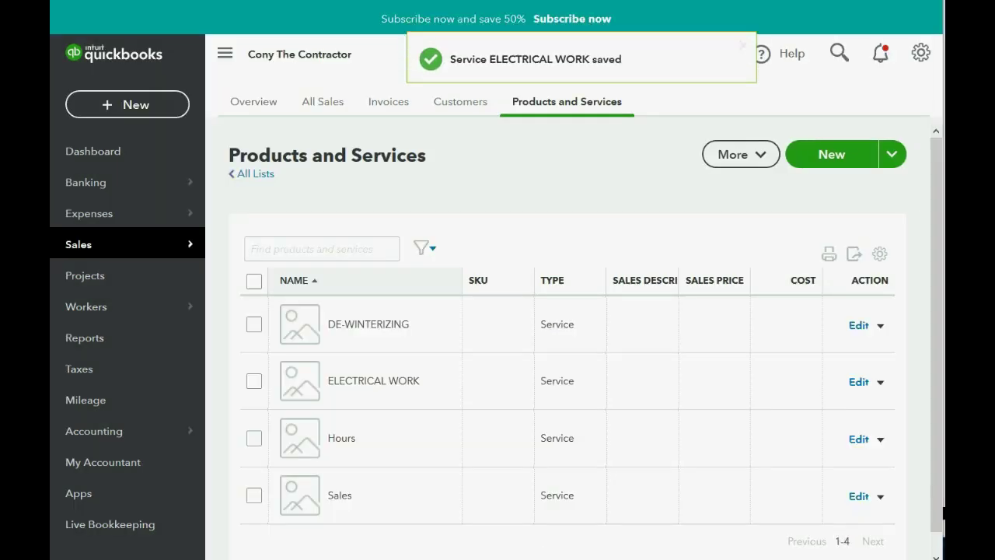
key("alt+Tab")
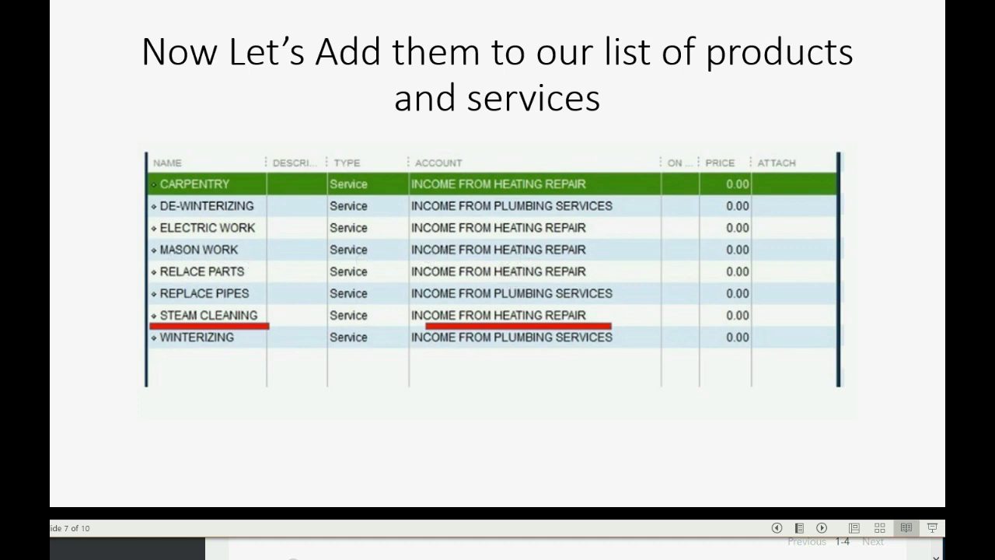
Start a new Service item named MASON WORK
key("alt+Tab")
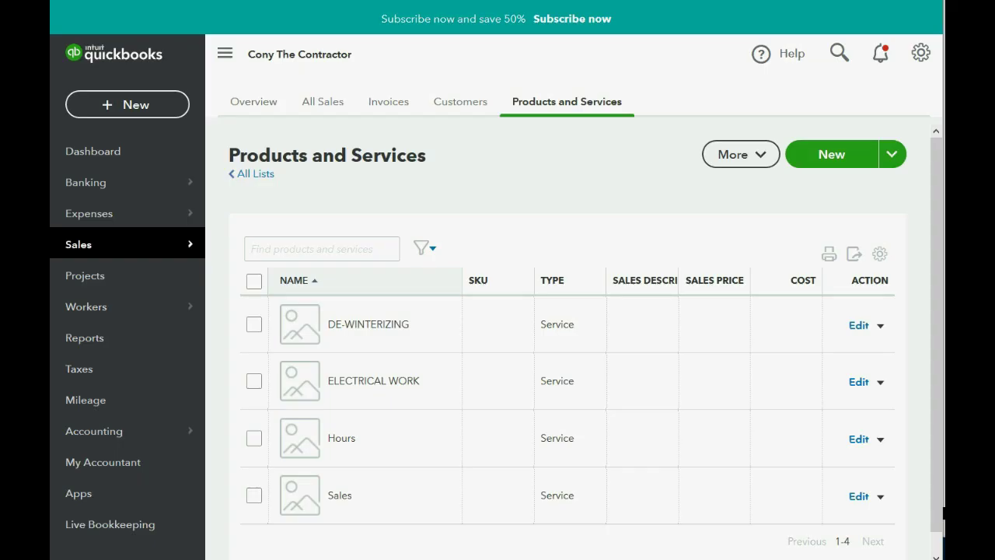
left_click(832, 155)
left_click(573, 195)
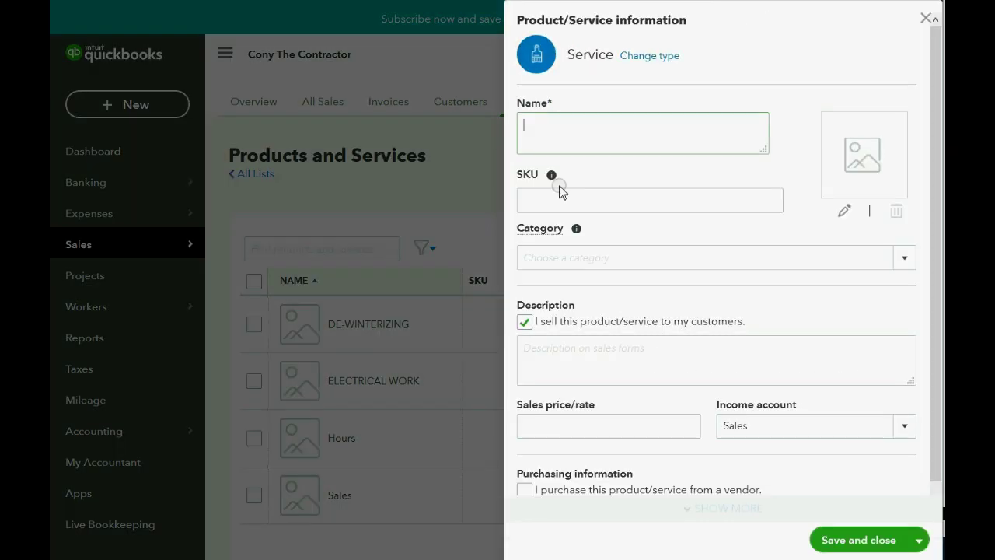
type("M")
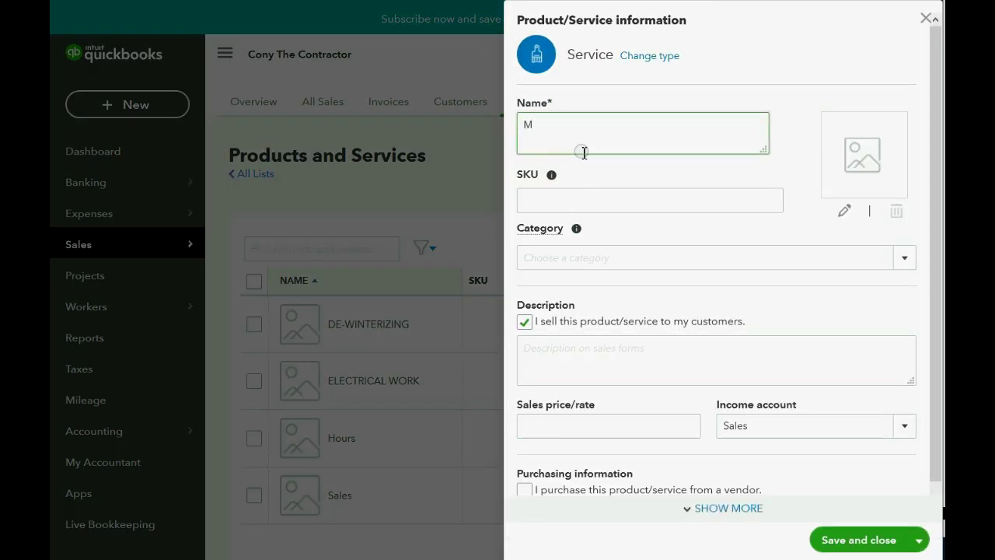
type("ASON WORK")
Assign INCOME FROM HEATING REPAIR as its income account and use Save and new
left_click(902, 429)
scroll(797, 299, "up", 3)
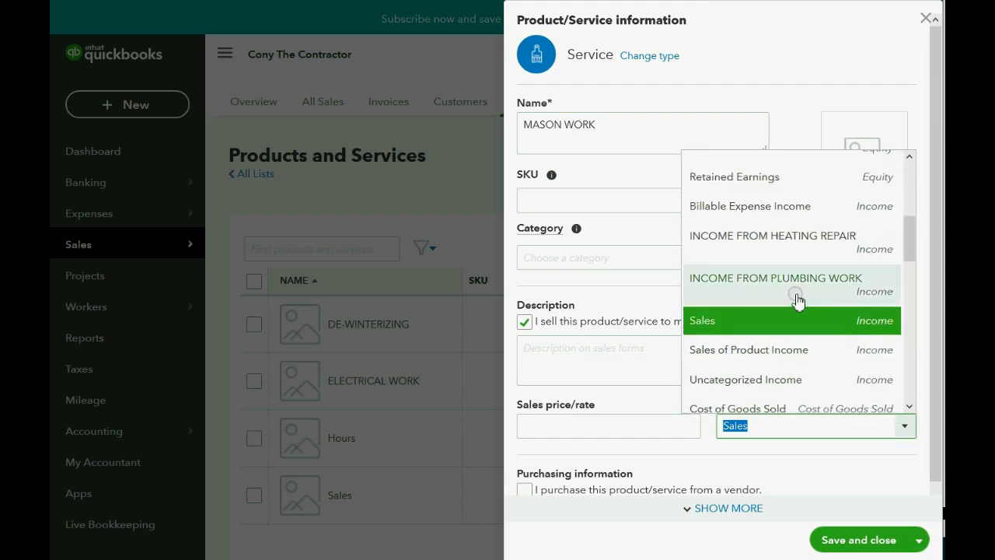
left_click(786, 237)
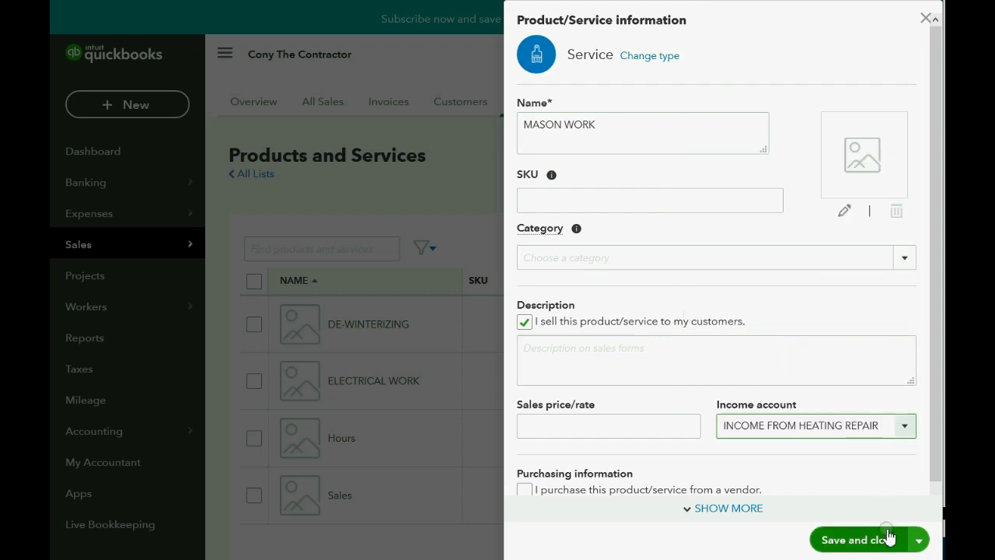
left_click(920, 540)
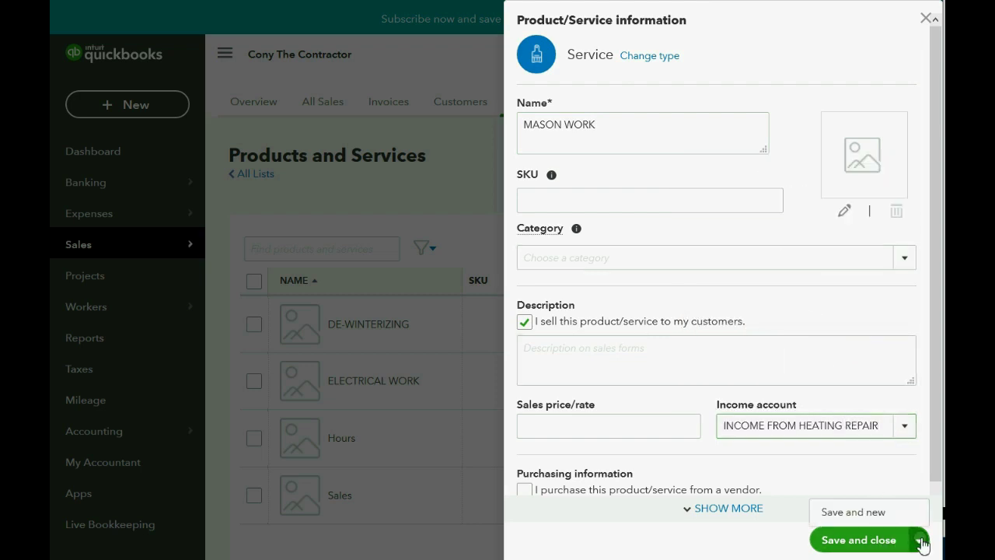
left_click(888, 510)
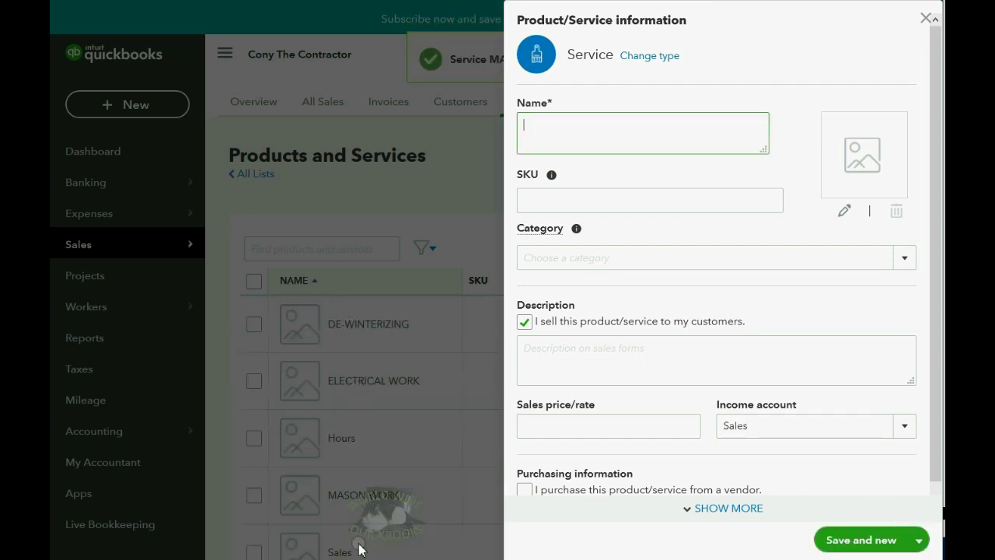
Name the new service REPLACEMENT PARTS, choose INCOME FROM HEATING REPAIR, and Save and new
key("alt+Tab")
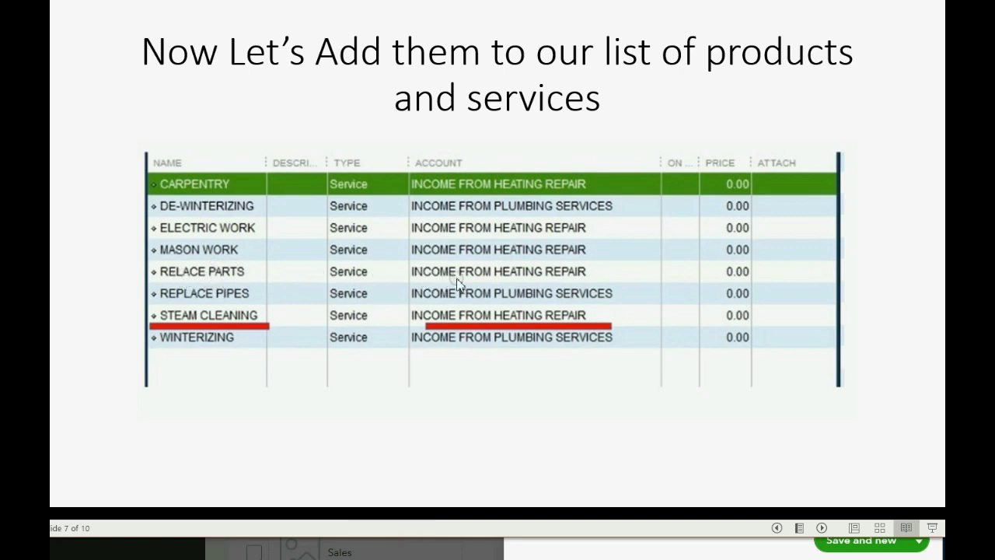
left_click(305, 555)
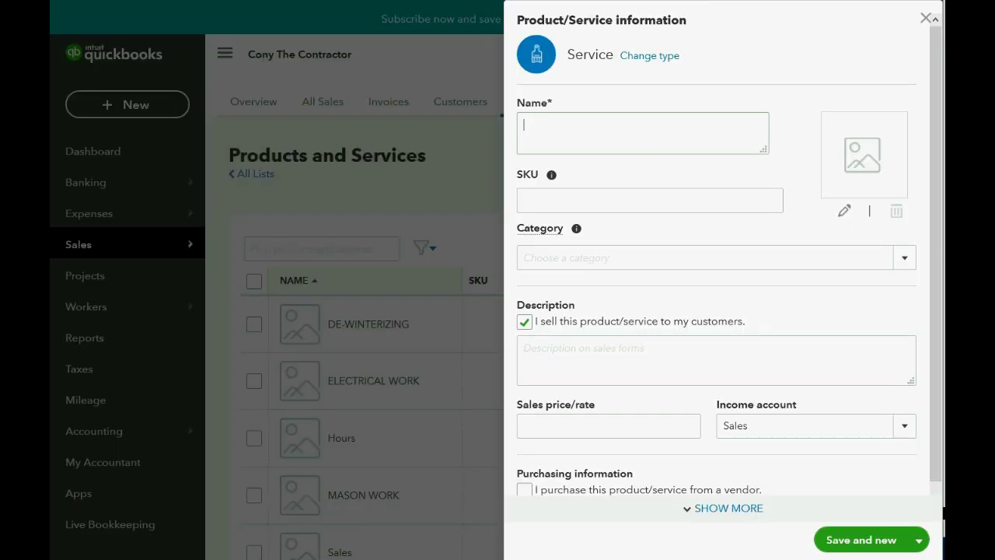
left_click(564, 134)
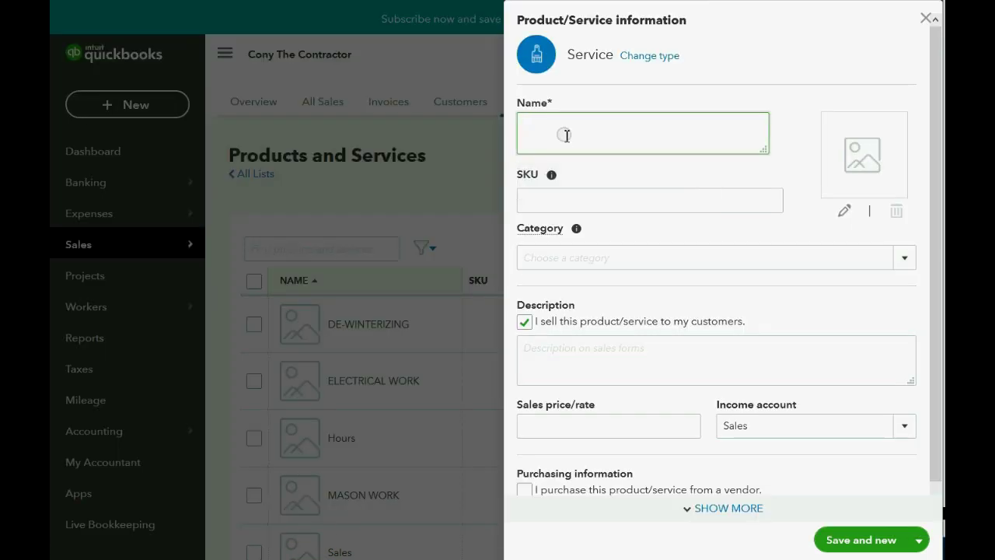
type("REPLACEMENT PARTS")
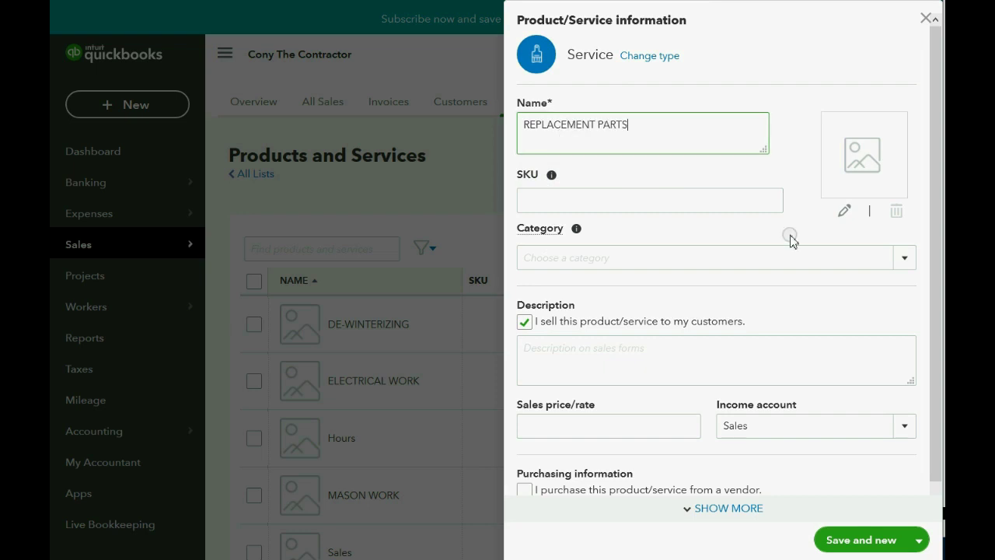
left_click(905, 426)
scroll(813, 284, "up", 2)
left_click(807, 173)
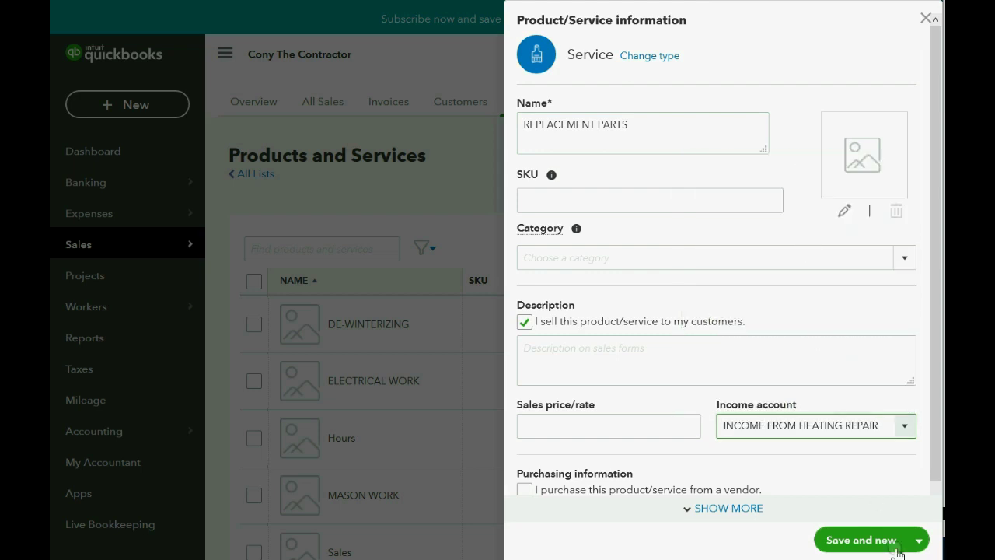
left_click(883, 539)
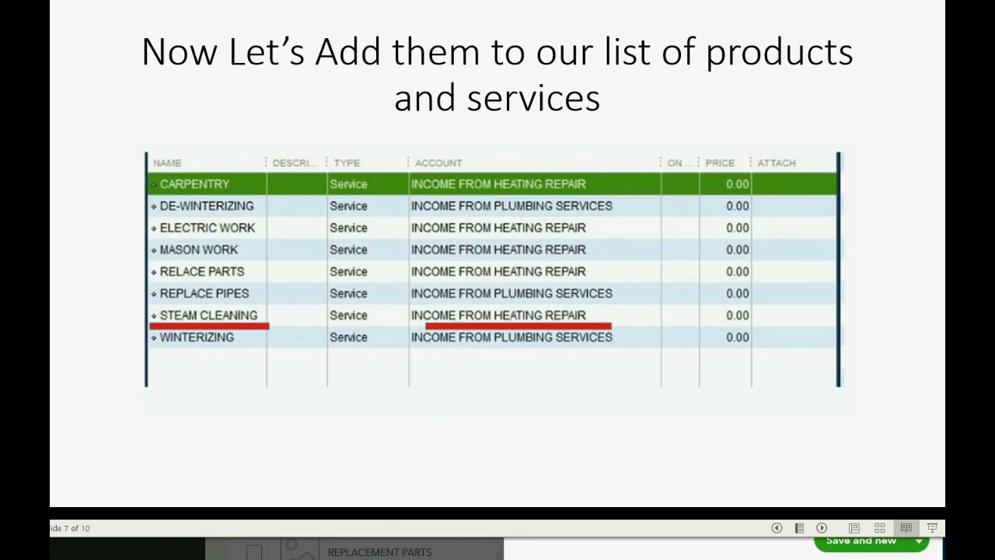
Name the service REPLACE PIPES, choose INCOME FROM PLUMBING WORK, and Save and new
key("alt+Tab")
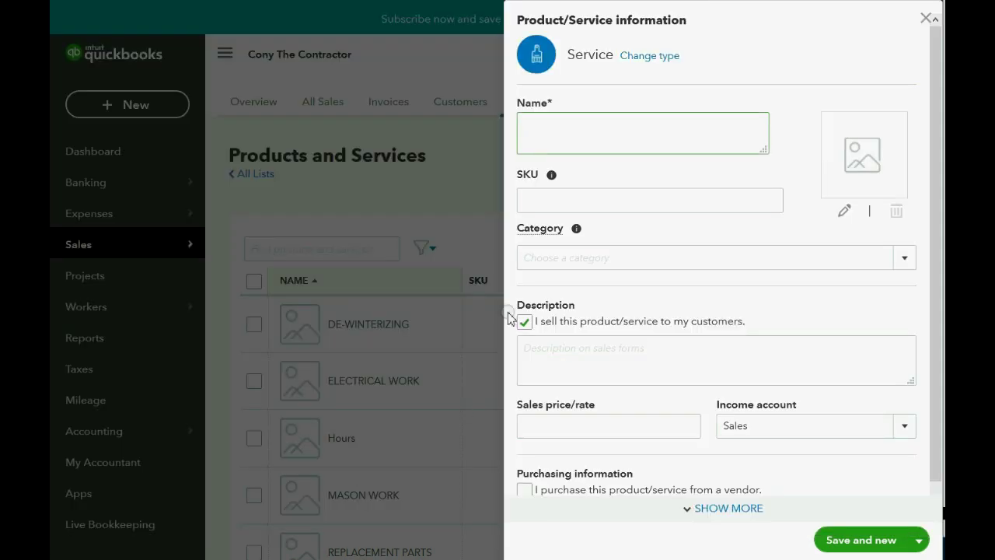
type("REPLACE PIPES")
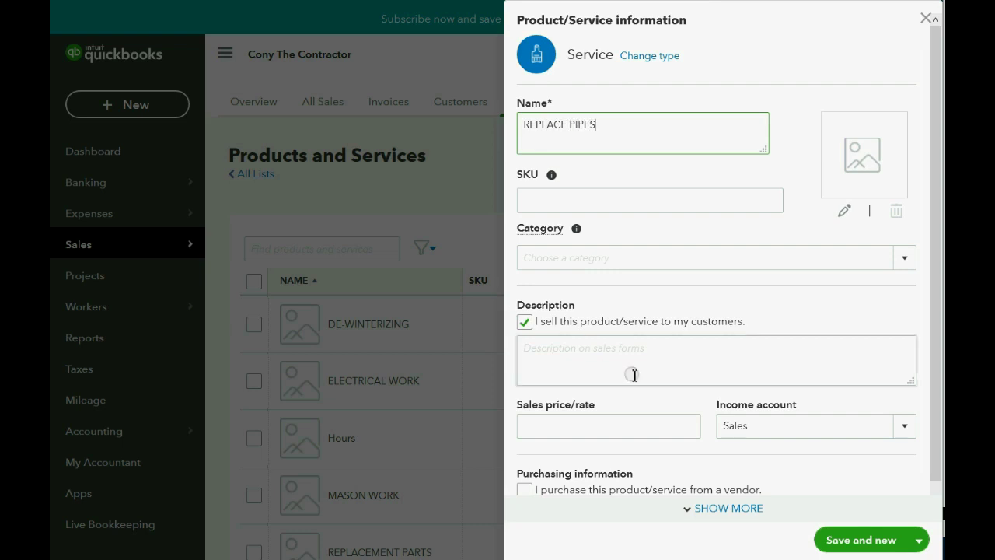
left_click(907, 428)
left_click(909, 433)
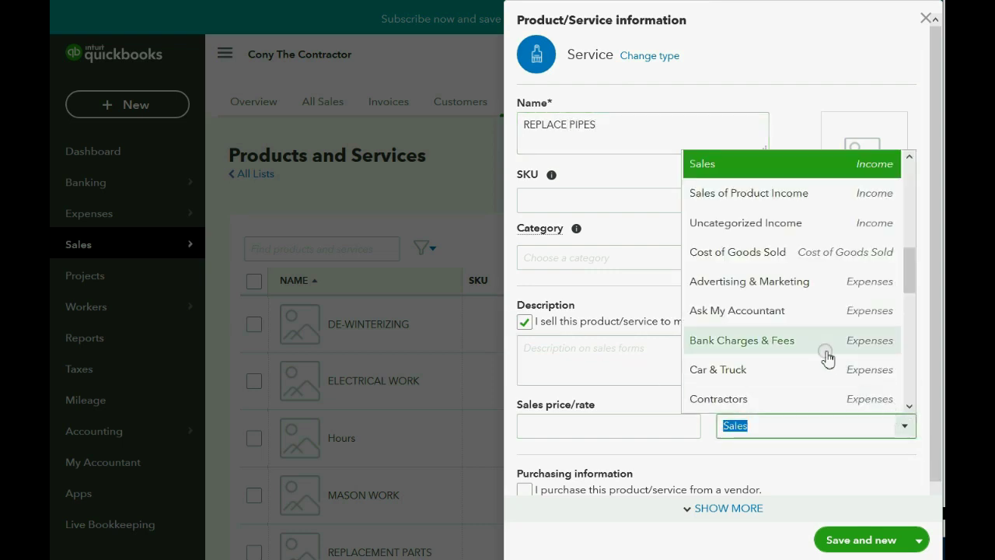
scroll(792, 344, "up", 2)
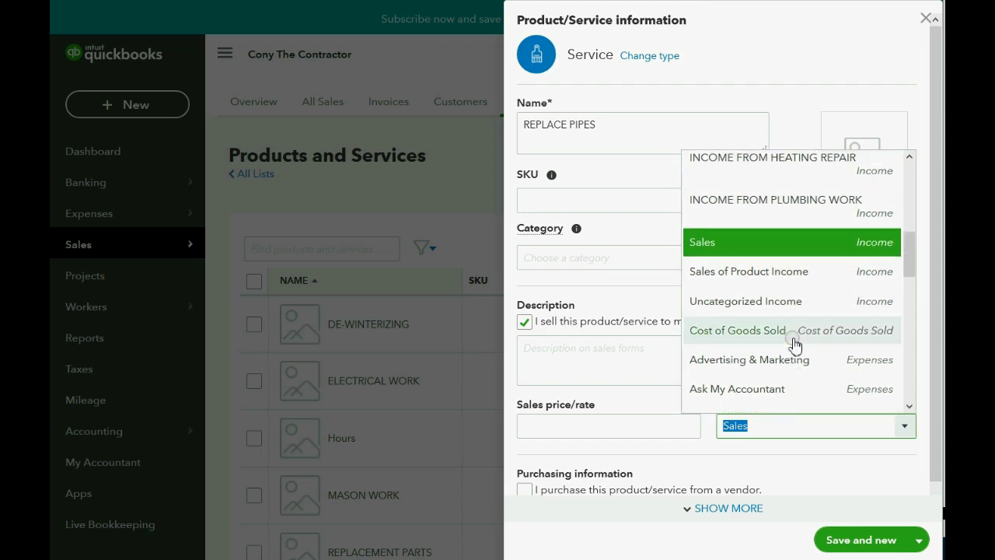
left_click(789, 206)
left_click(884, 545)
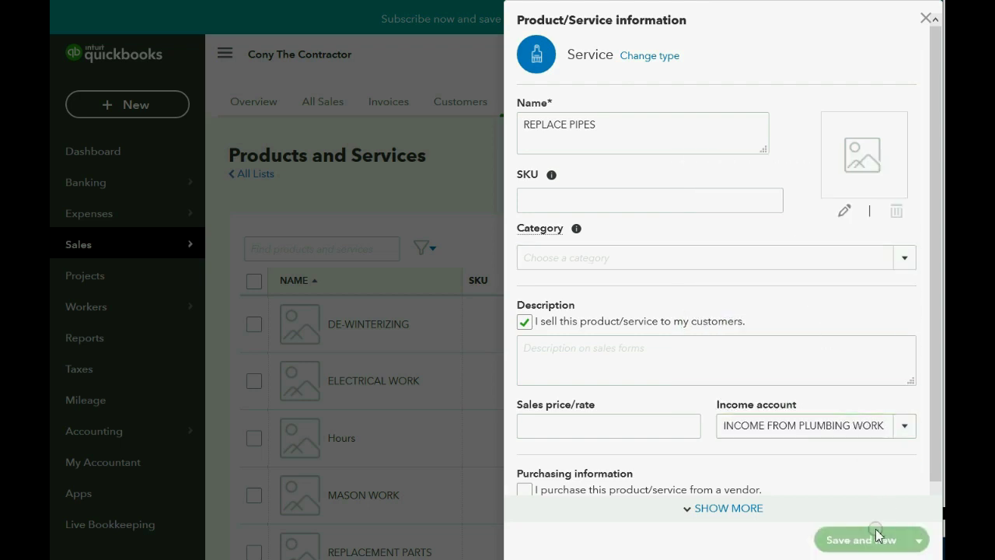
key("alt+Tab")
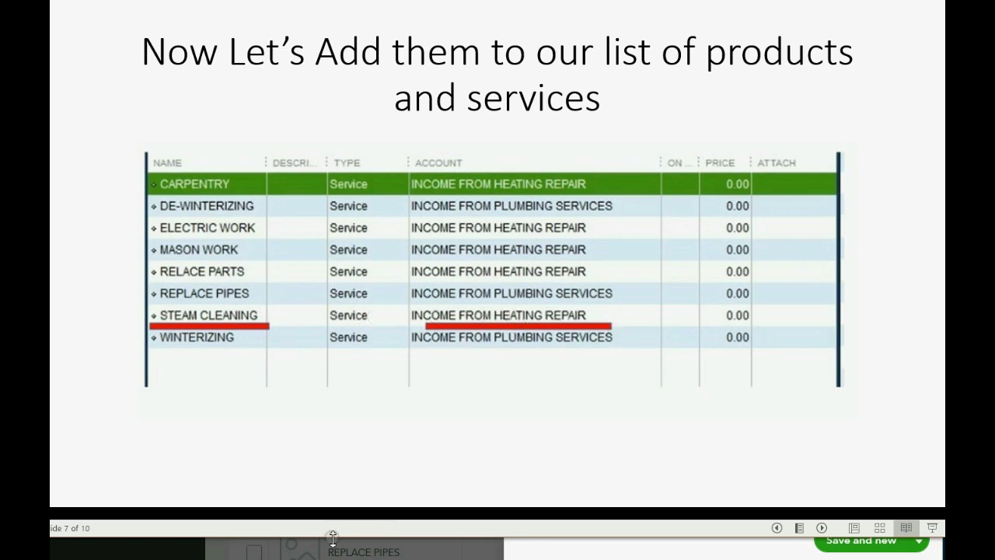
Name the service STEAM CLEANING, choose INCOME FROM HEATING REPAIR, and Save and new
left_click(357, 548)
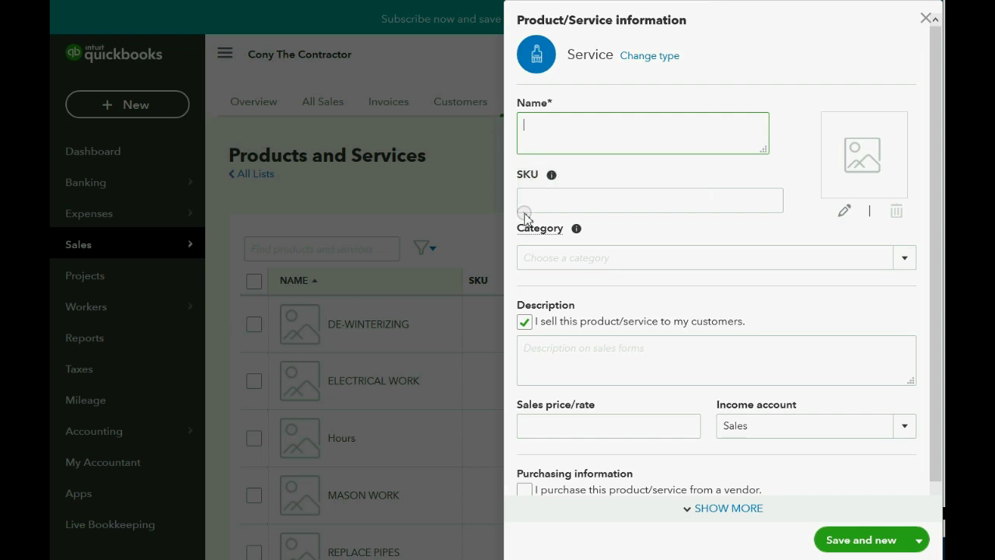
type("STEAM CLEANING")
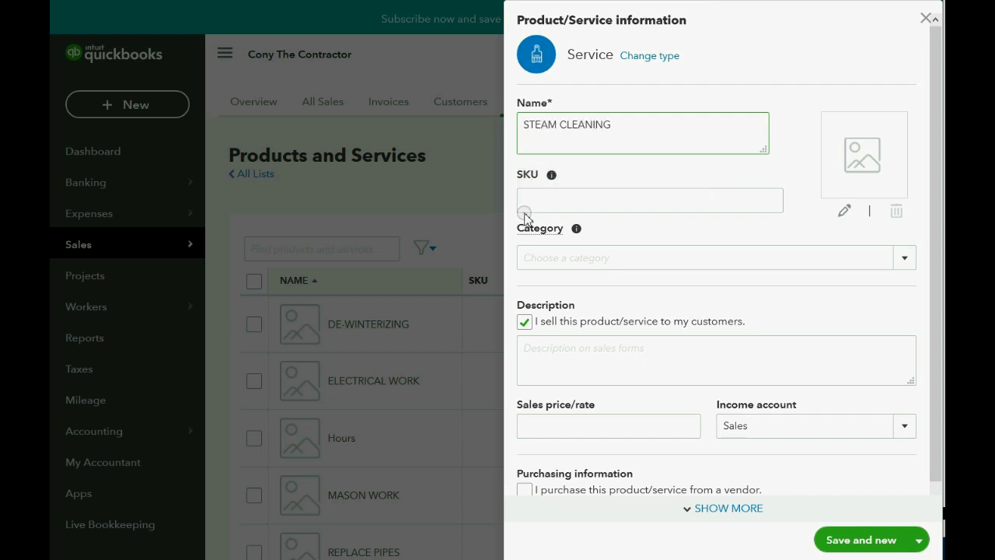
left_click(906, 427)
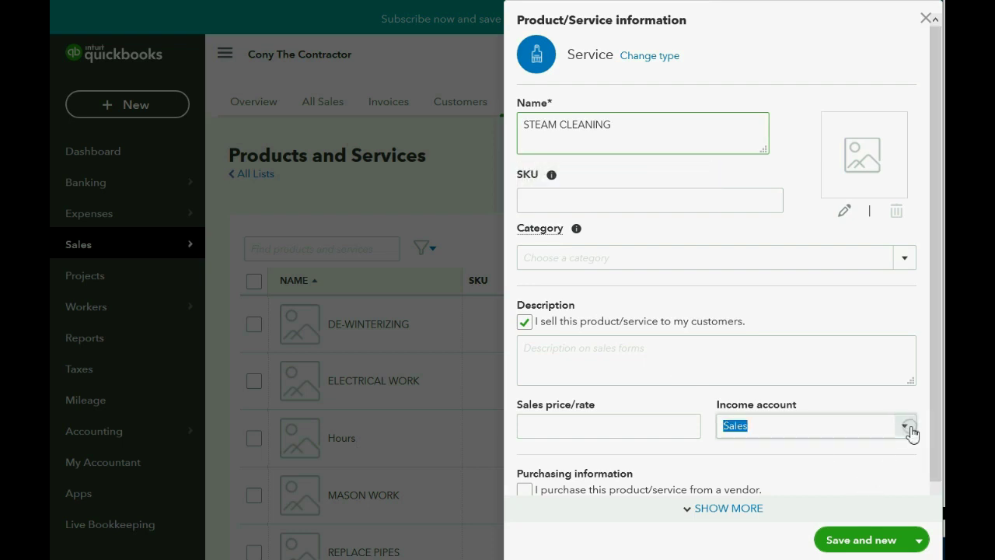
scroll(803, 313, "up", 2)
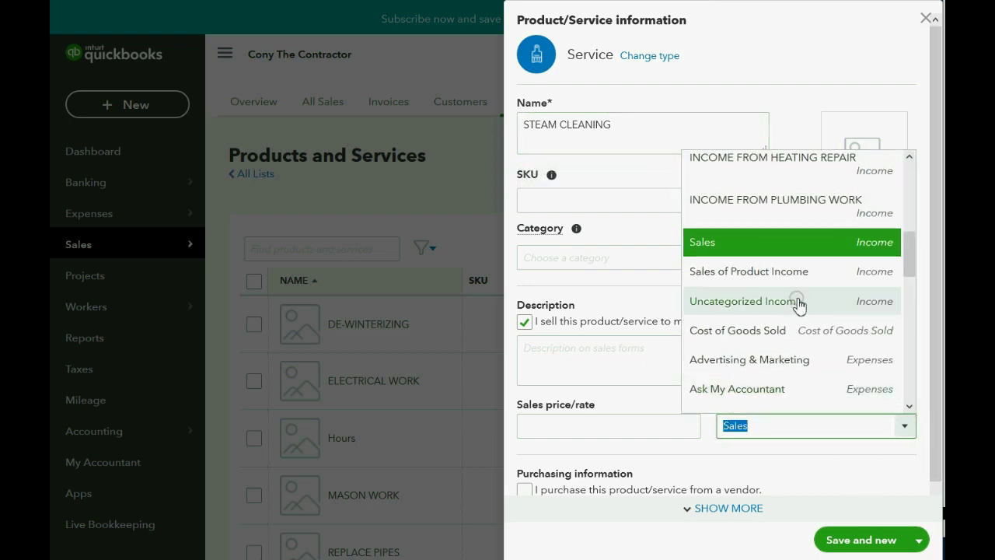
left_click(780, 167)
left_click(855, 540)
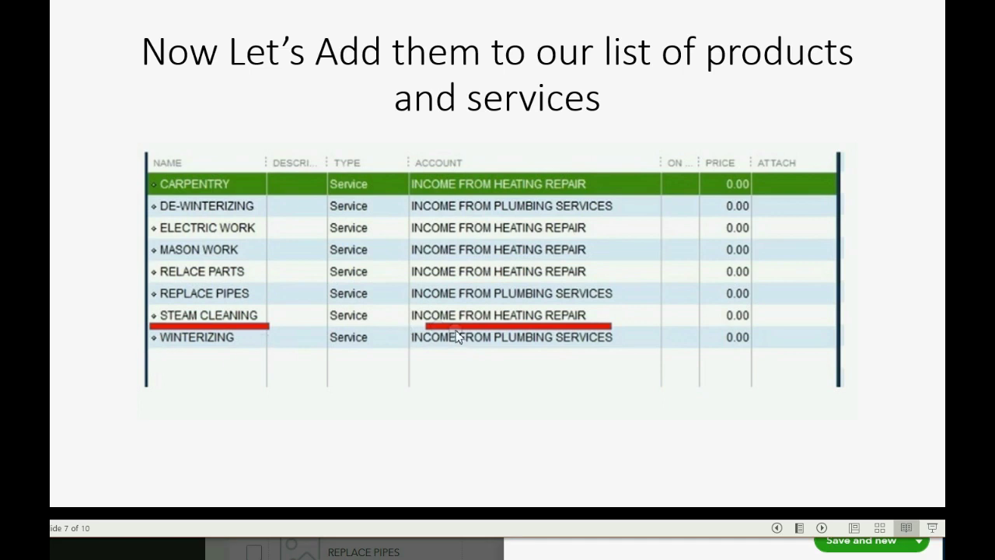
Save the WINTERIZING service under INCOME FROM PLUMBING WORK and close the product form
left_click(336, 477)
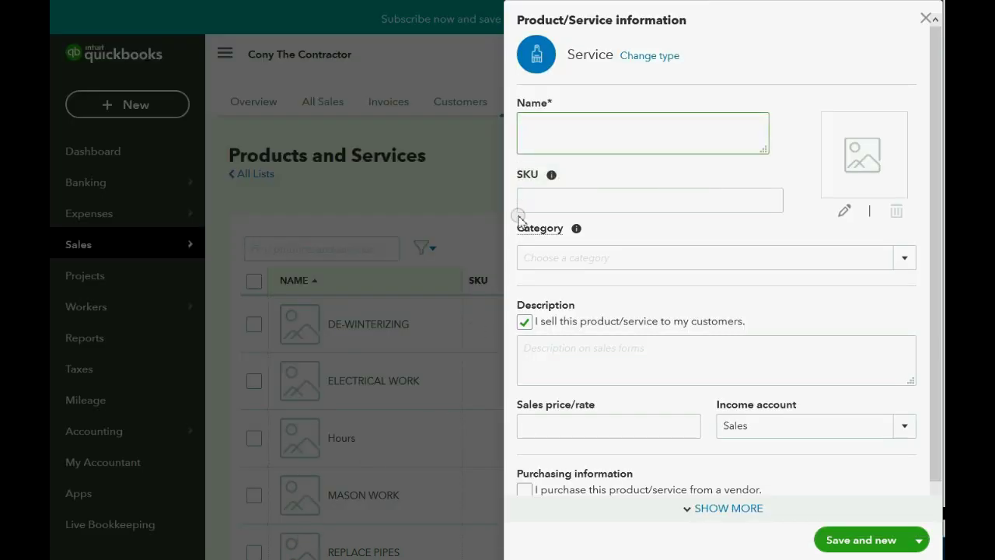
type("WINTERIZING")
left_click(906, 425)
scroll(796, 315, "up", 1)
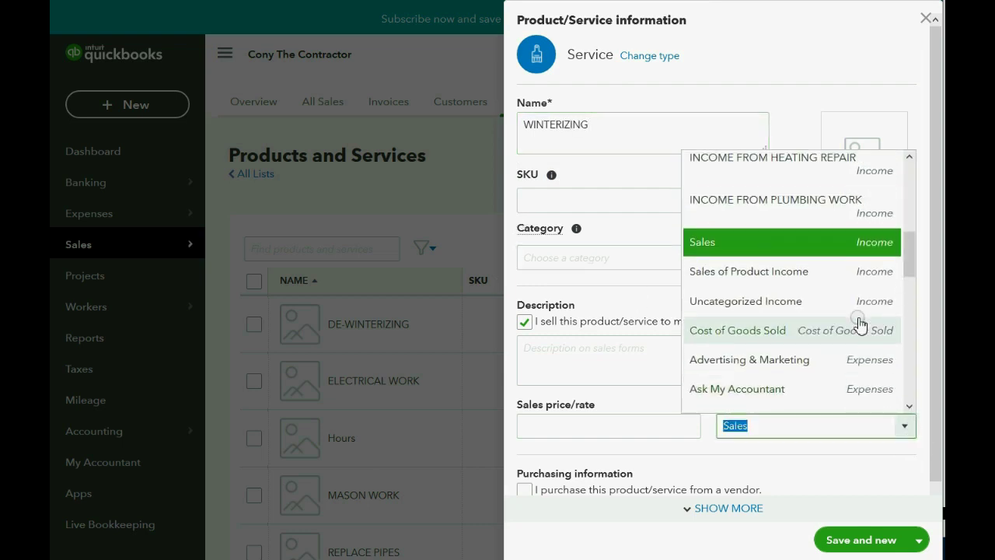
left_click(819, 216)
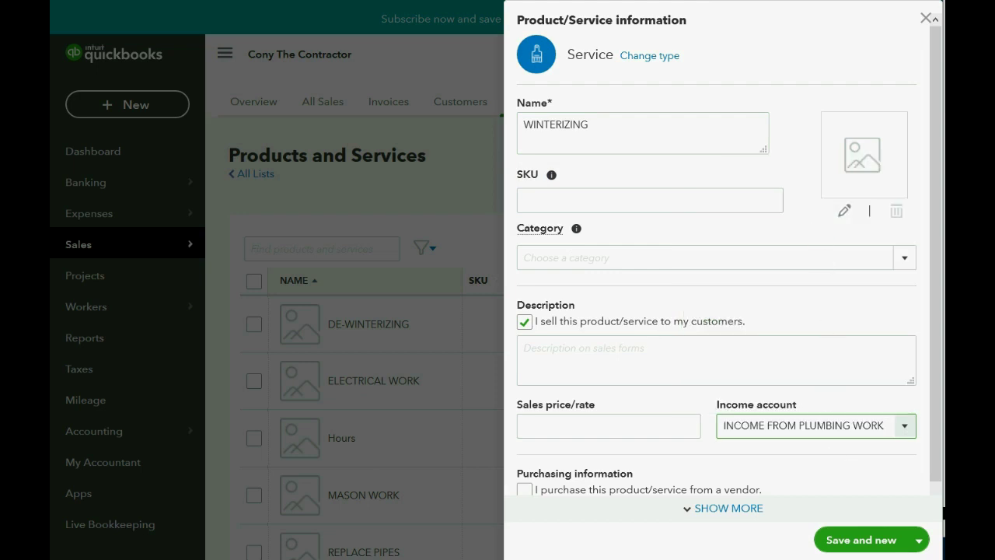
left_click(855, 536)
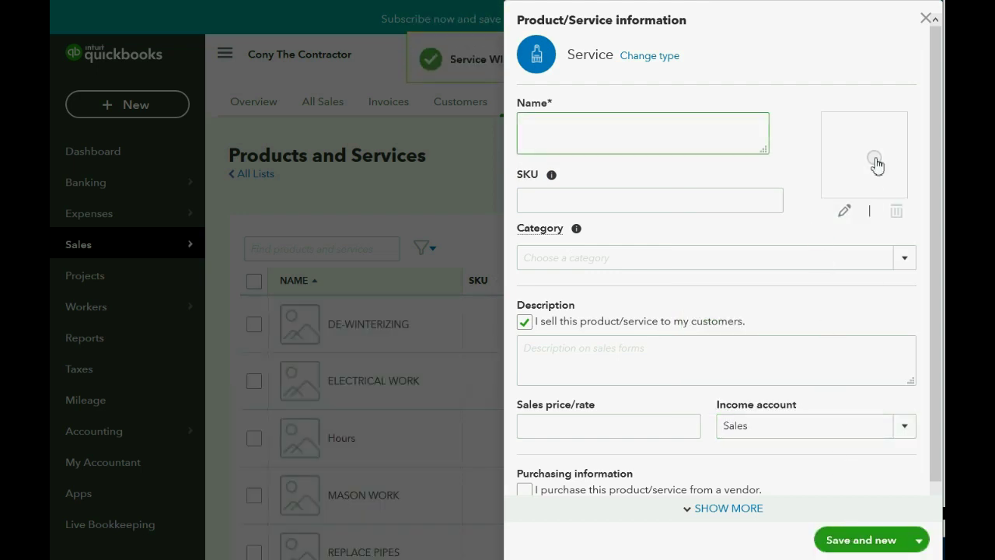
left_click(924, 19)
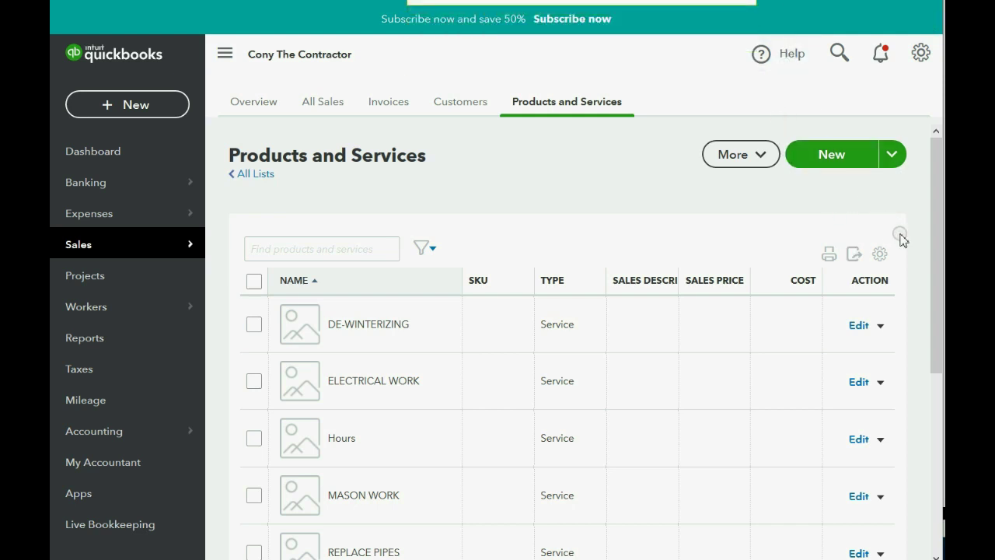
Scroll the Products and Services list, then switch to the PowerPoint slide on contracts
left_click_drag(935, 253, 932, 226)
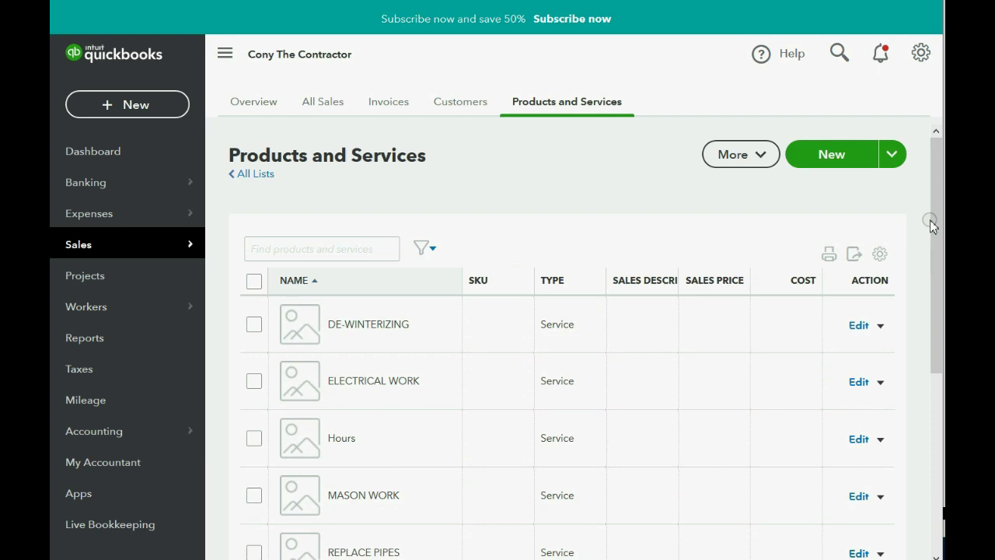
key("alt+Tab")
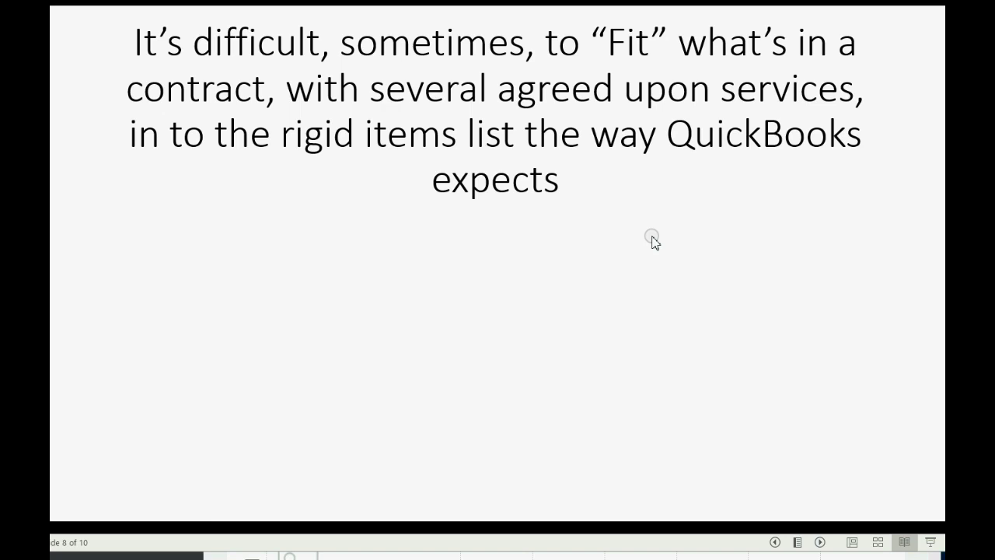
Reveal the contractor agreement image and the arrow pointing to the service items table
left_click(576, 220)
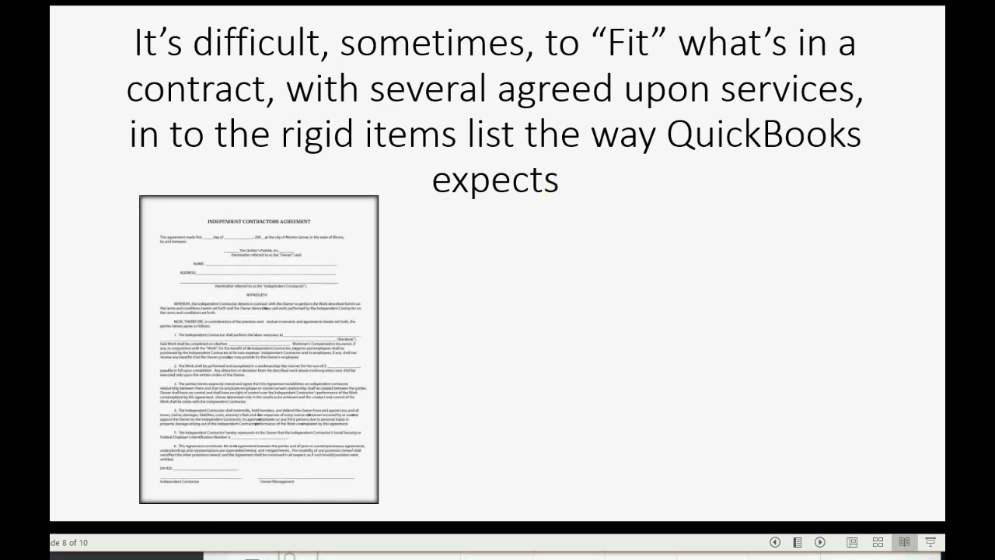
key("Right")
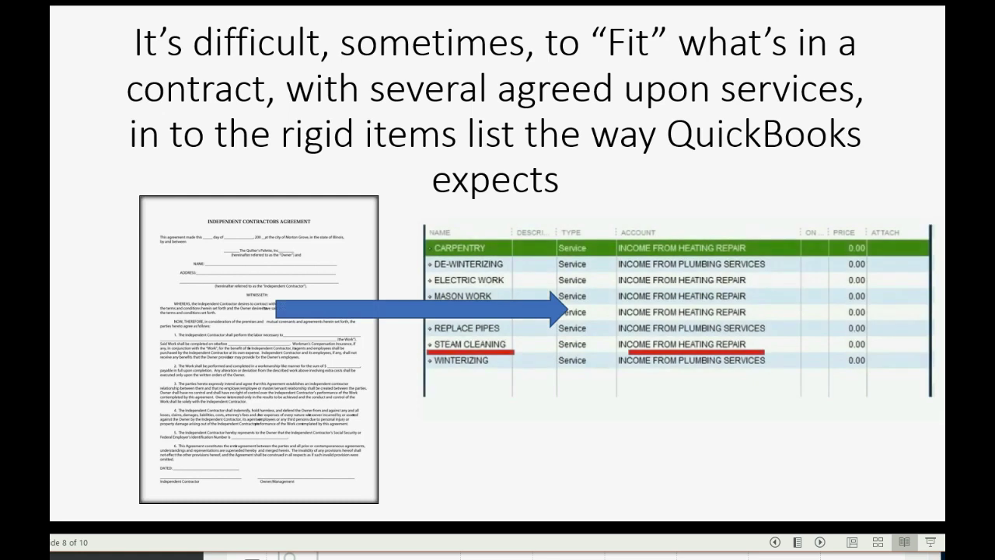